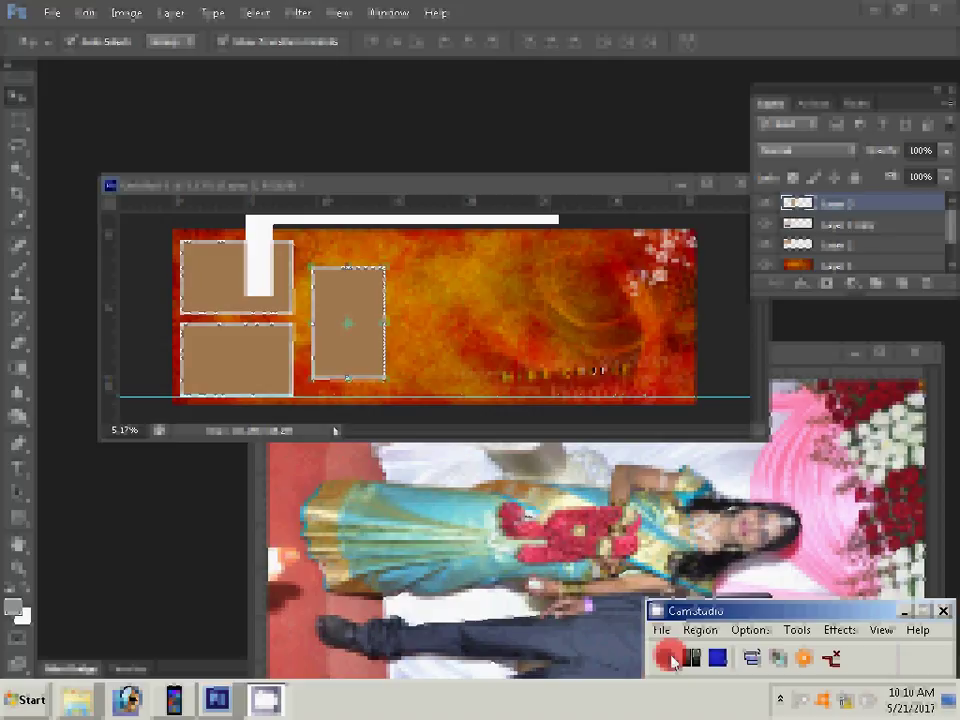
# Switch the rulers to inches and move two photo frames onto the right page.
pyautogui.rightClick(437, 207)
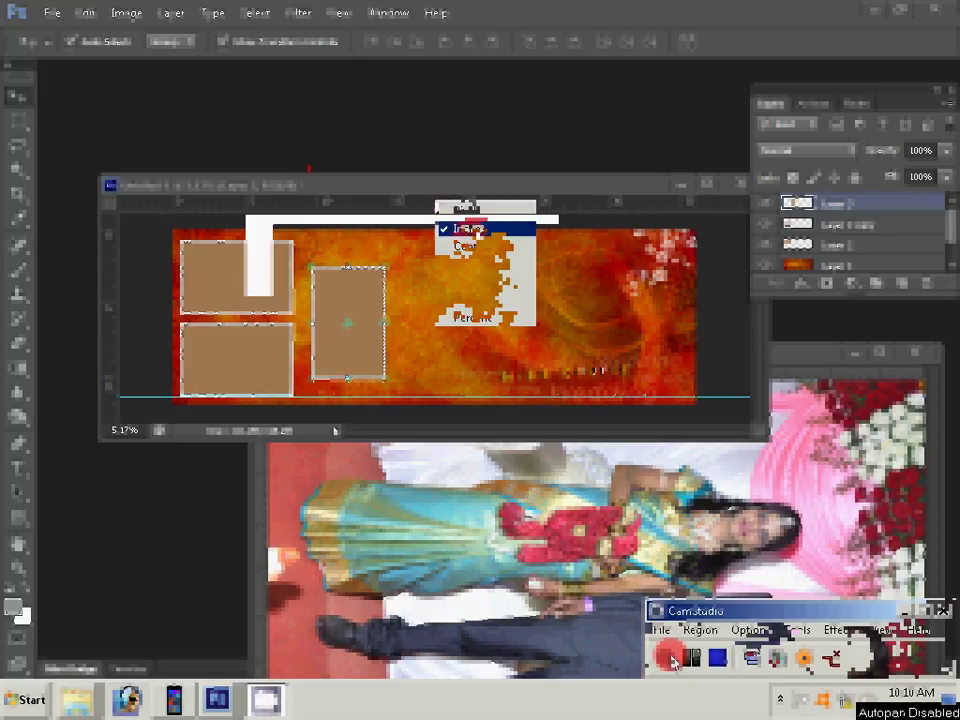
pyautogui.click(440, 225)
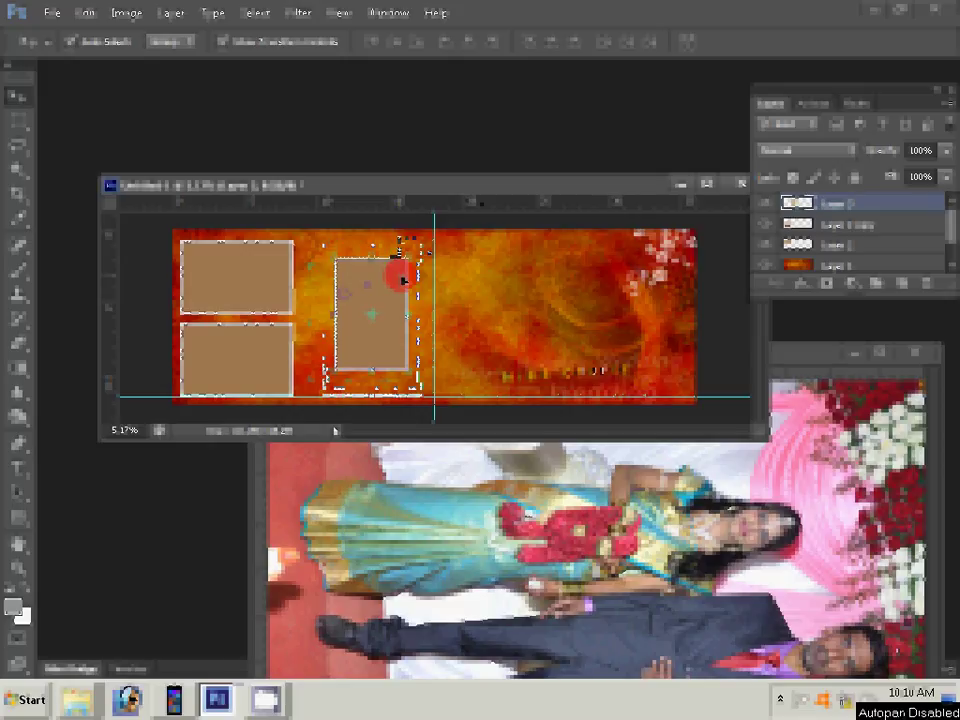
pyautogui.moveTo(402, 280); pyautogui.dragTo(596, 285)
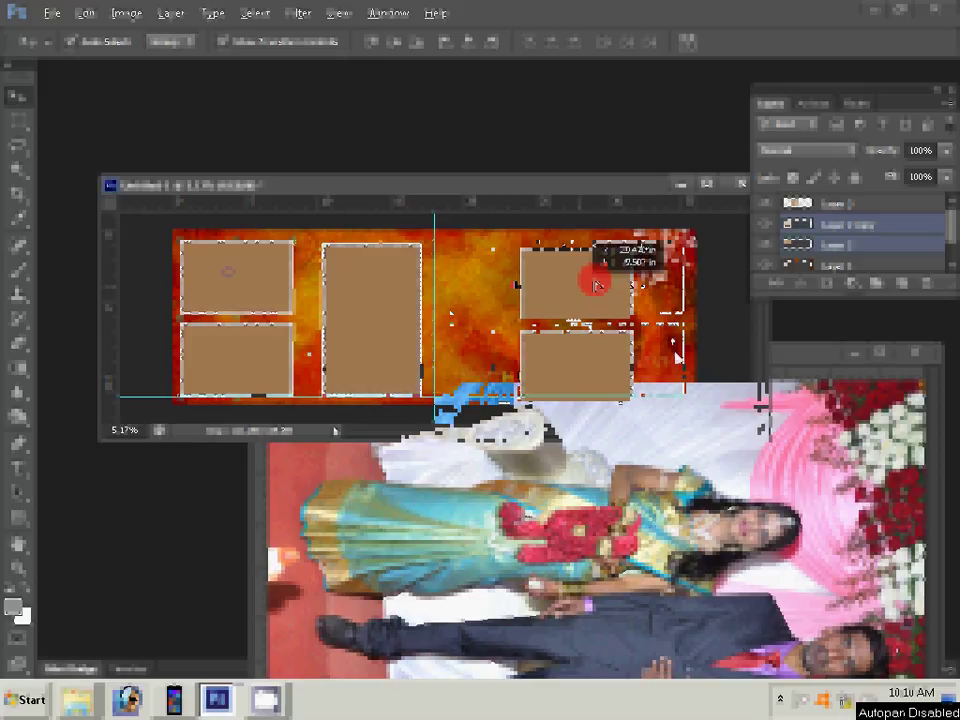
# Rotate the sideways couple photo 90° so it stands upright.
pyautogui.hotkey('alt', 'i')
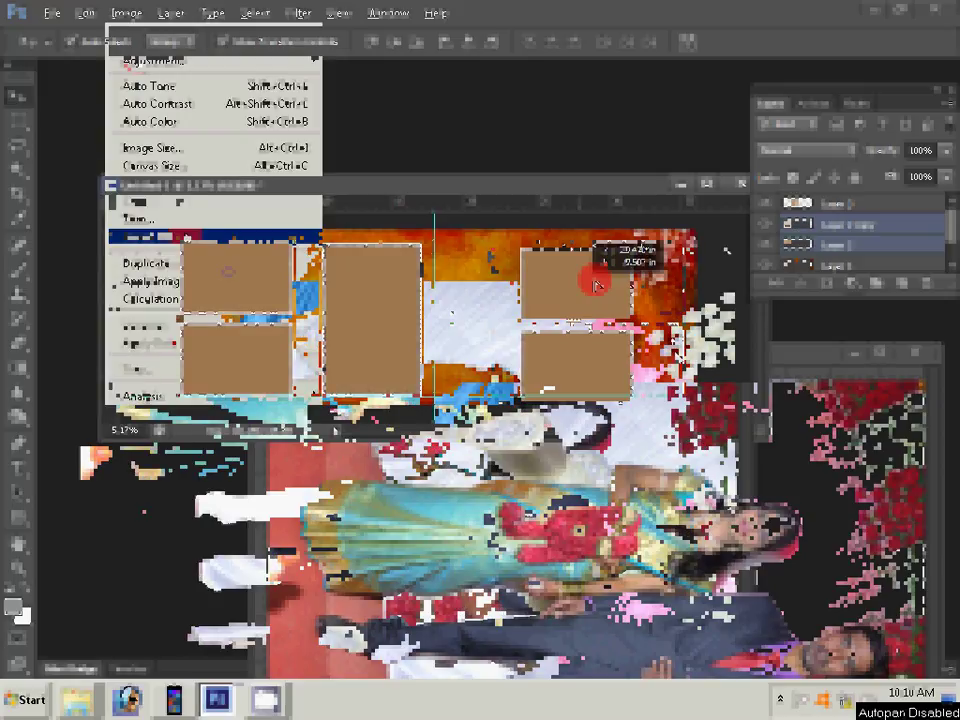
pyautogui.press('g')
pyautogui.press('Return')
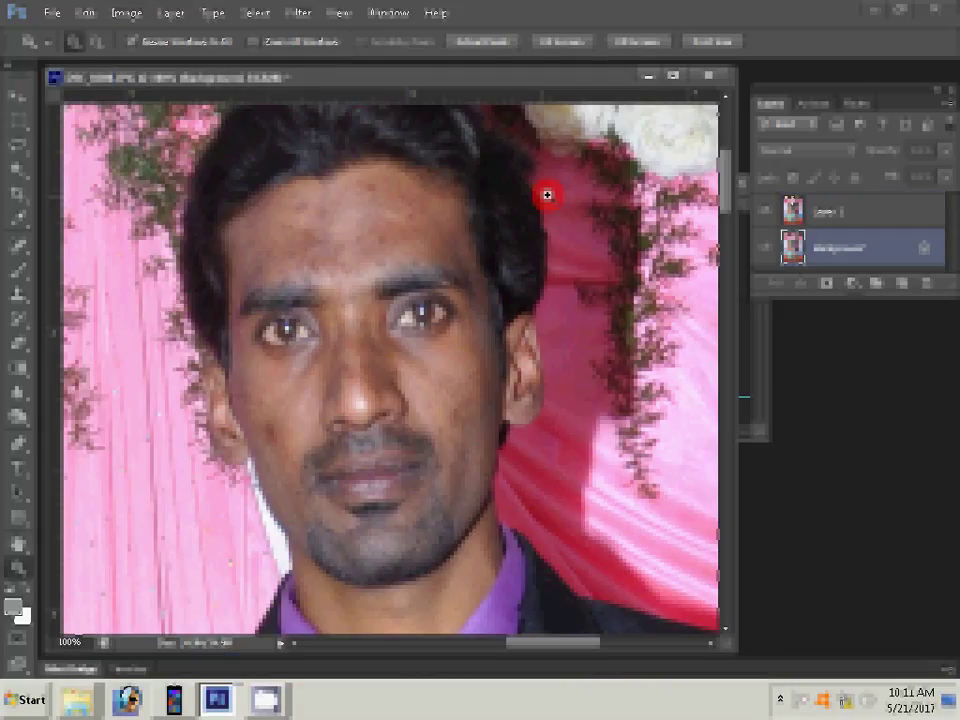
# Check the couple photo's image size and apply the Magic Pro plugin filter.
pyautogui.hotkey('ctrl', 'alt', 'i')
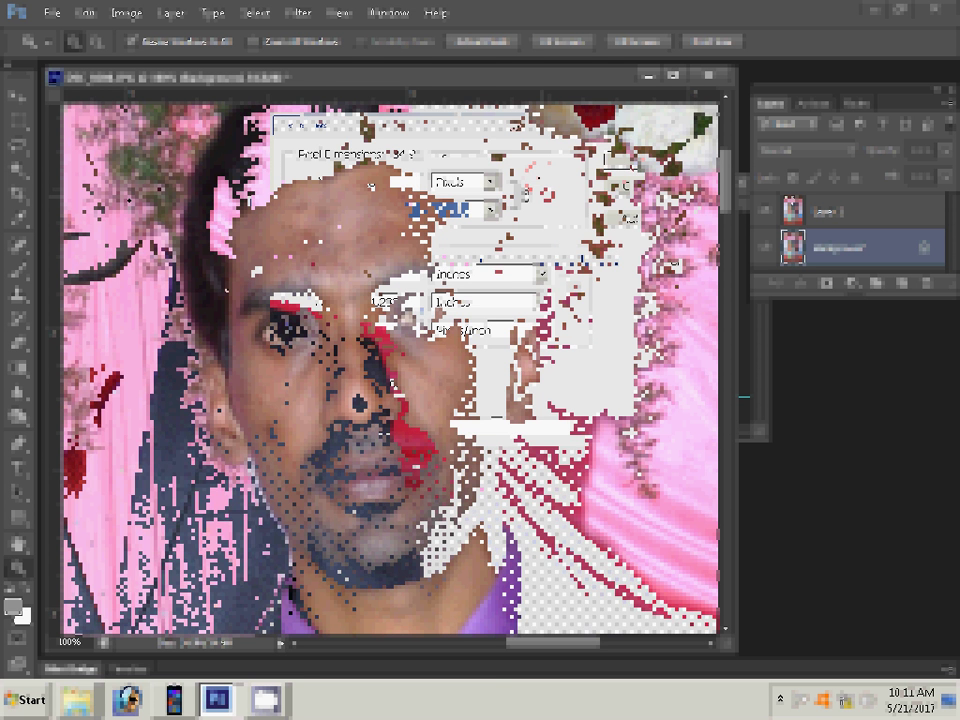
pyautogui.click(230, 38)
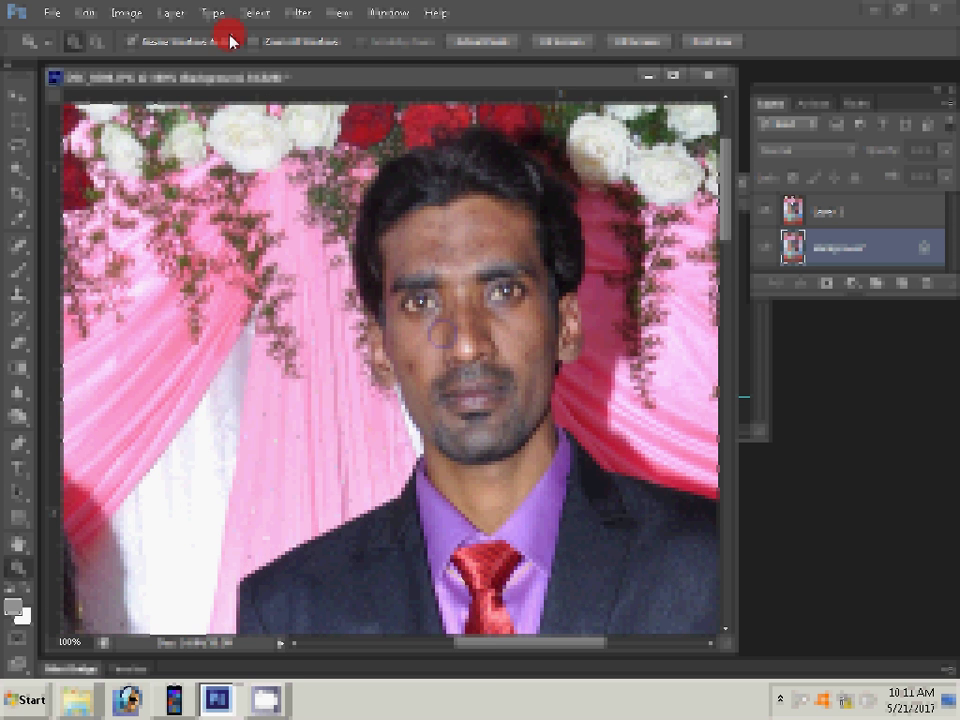
pyautogui.hotkey('alt', 't')
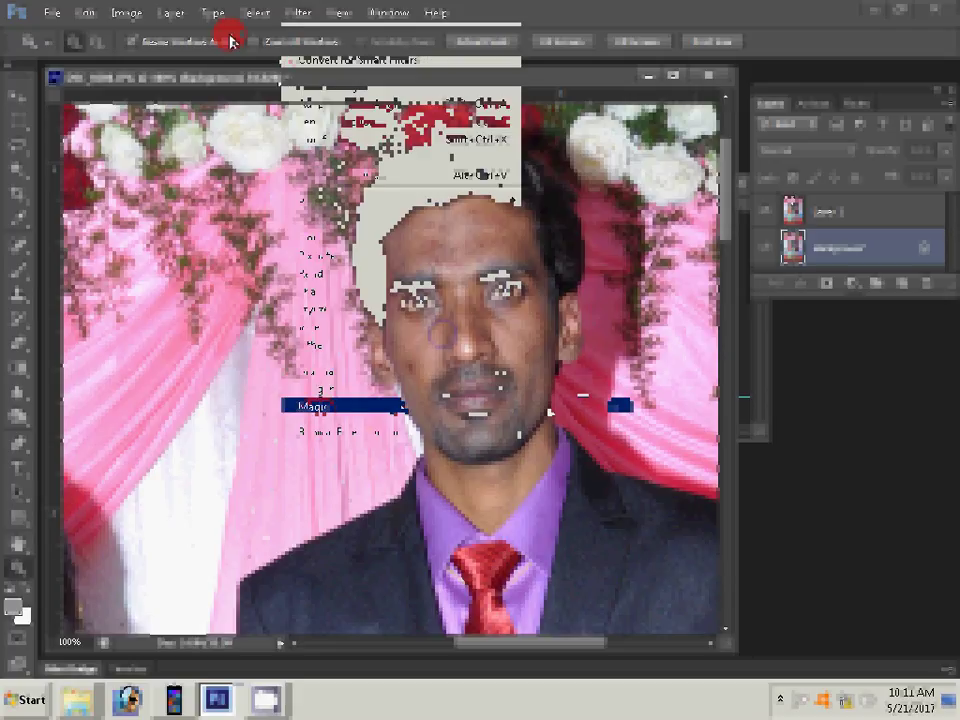
pyautogui.press('Return')
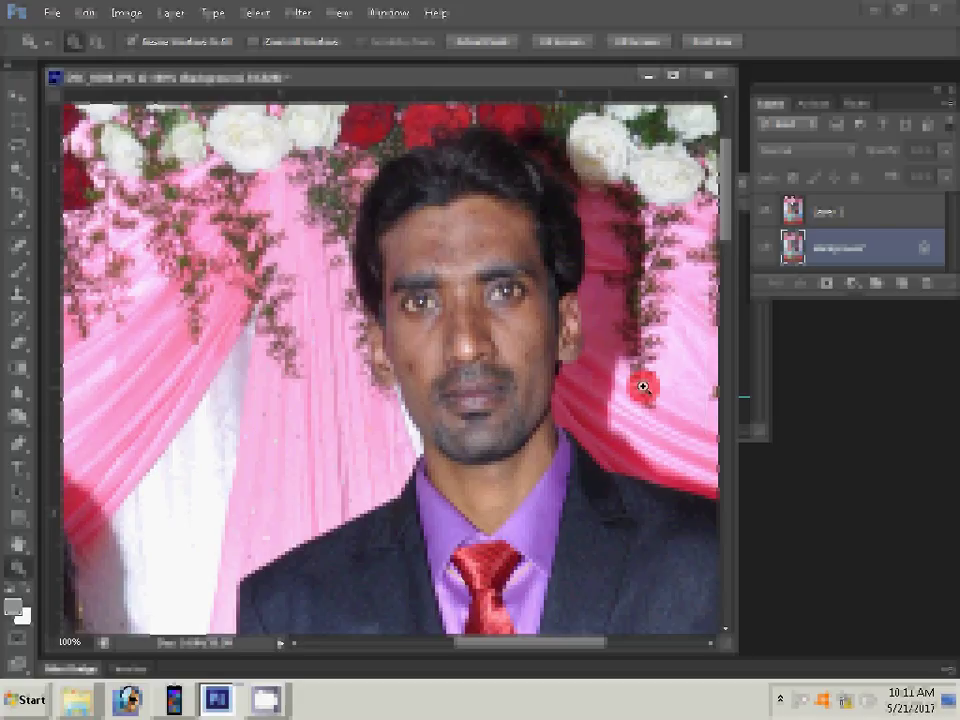
# Apply the Add Noise filter to the couple photo.
pyautogui.click(299, 14)
pyautogui.moveTo(312, 237)
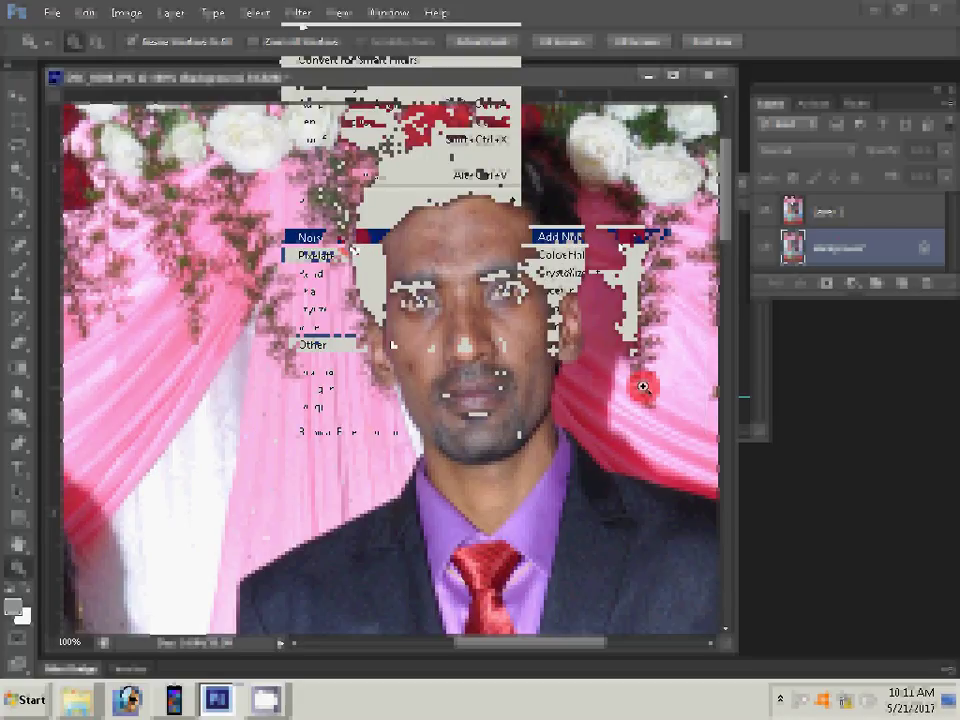
pyautogui.click(560, 237)
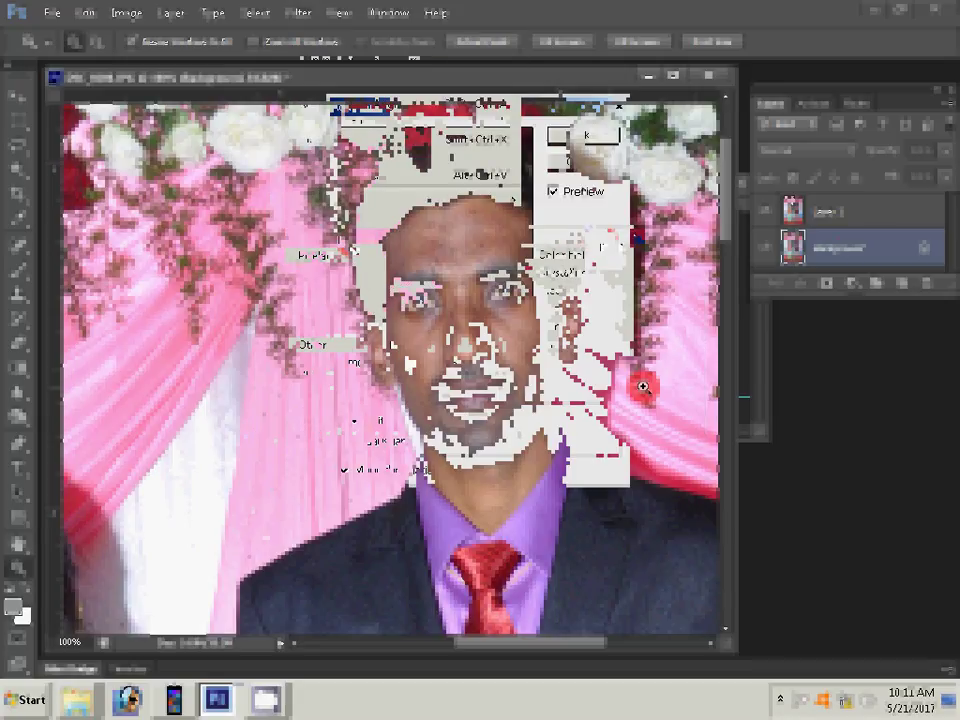
pyautogui.click(585, 135)
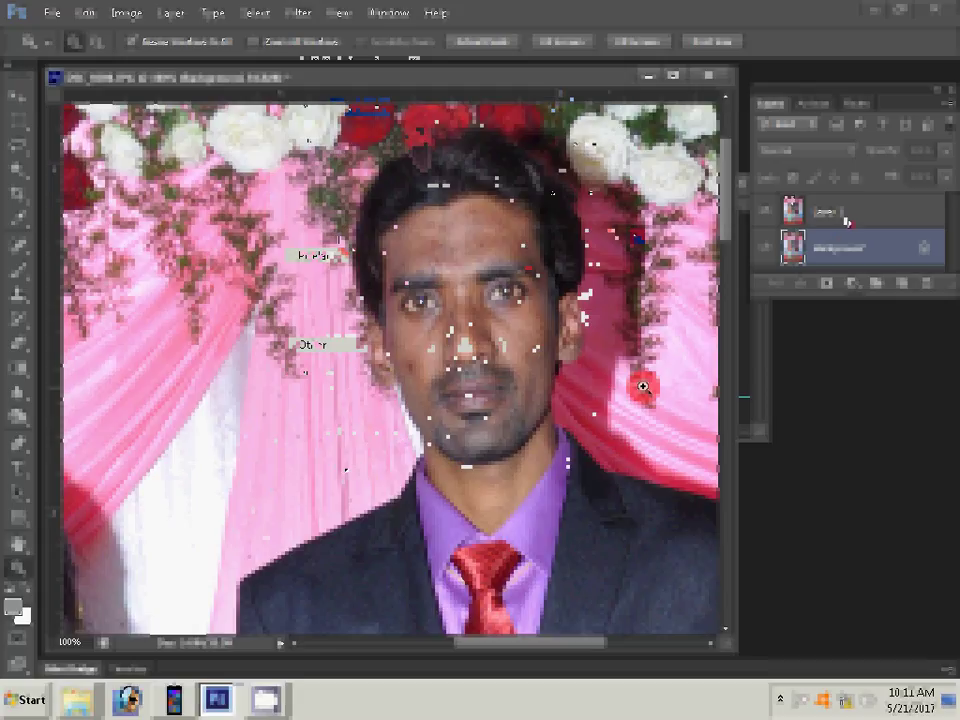
# Zoom in on the faces and erase across them on the upper Layer 1 copy.
pyautogui.click(343, 360)
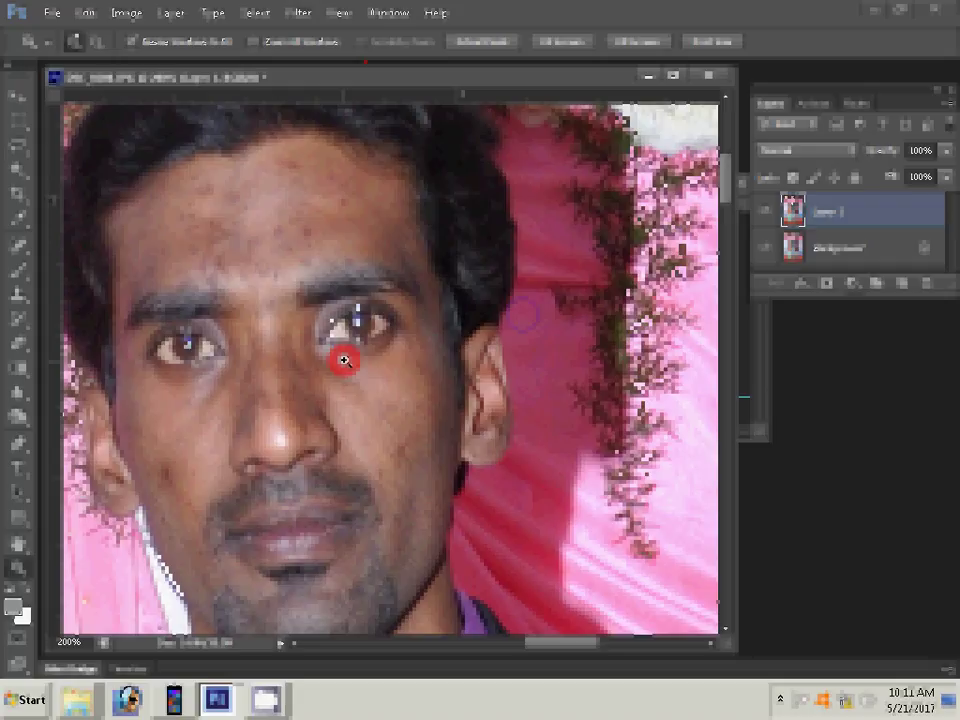
pyautogui.press('e')
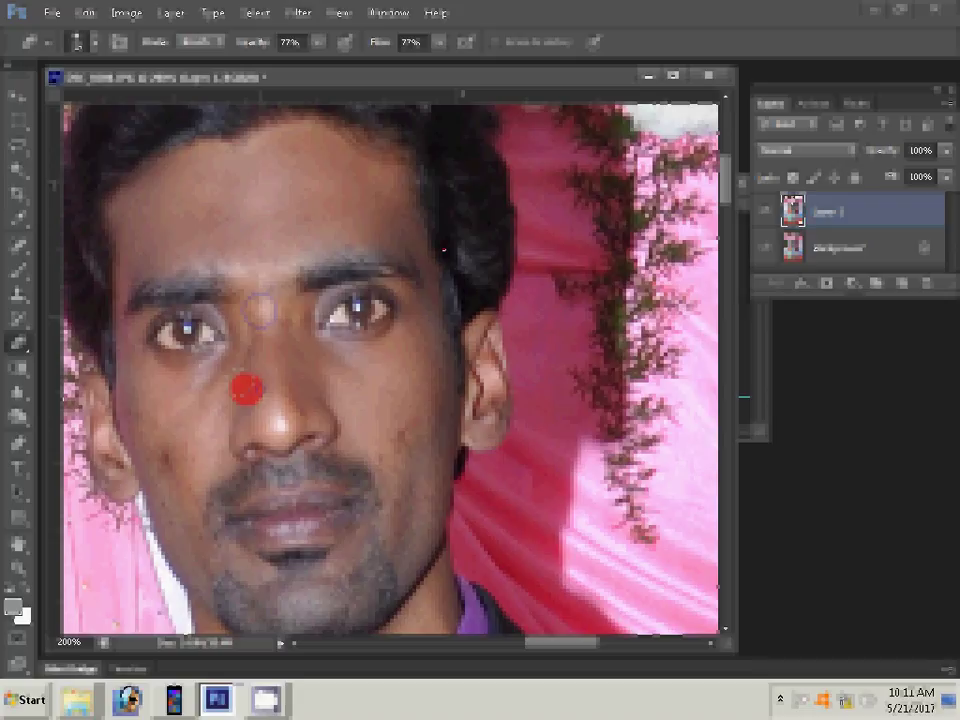
pyautogui.moveTo(259, 310); pyautogui.dragTo(297, 383)
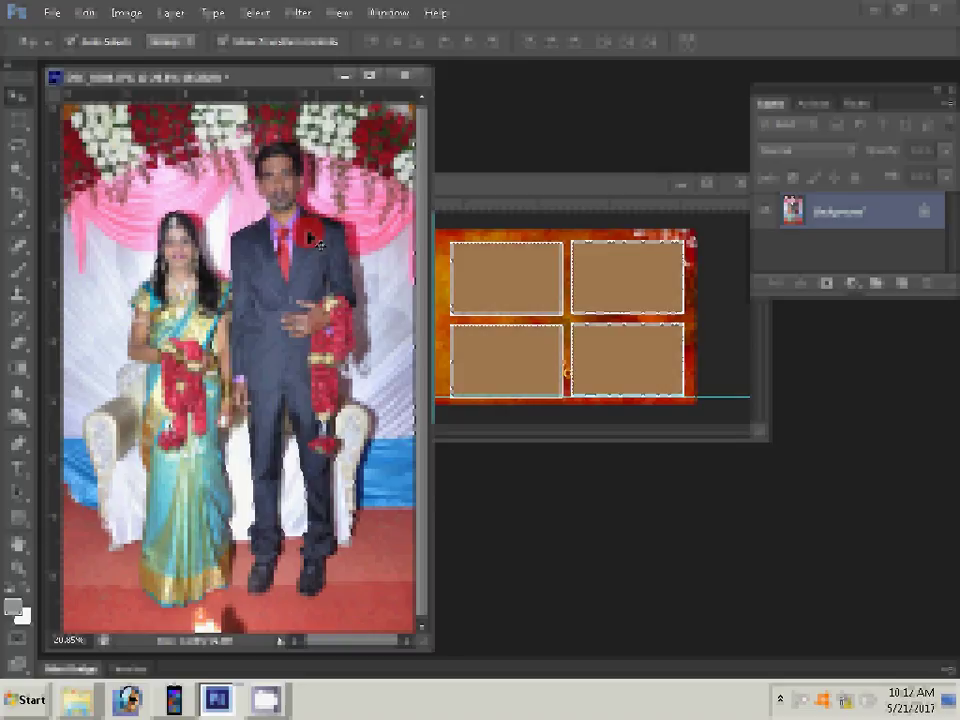
# Cut the whole couple photo to the clipboard.
pyautogui.click(72, 14)
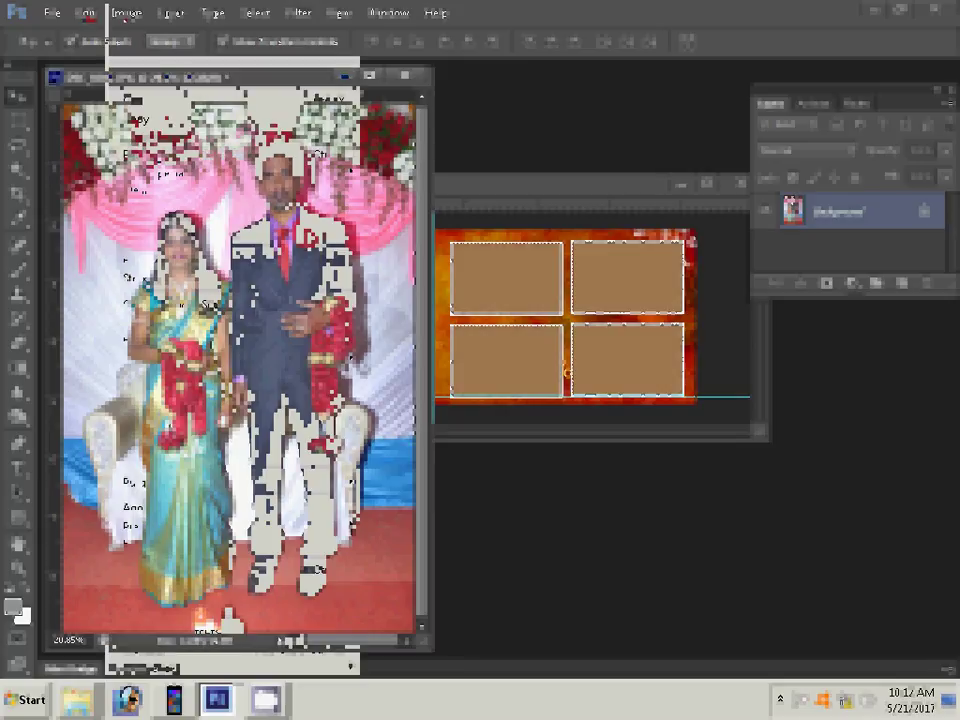
pyautogui.click(527, 137)
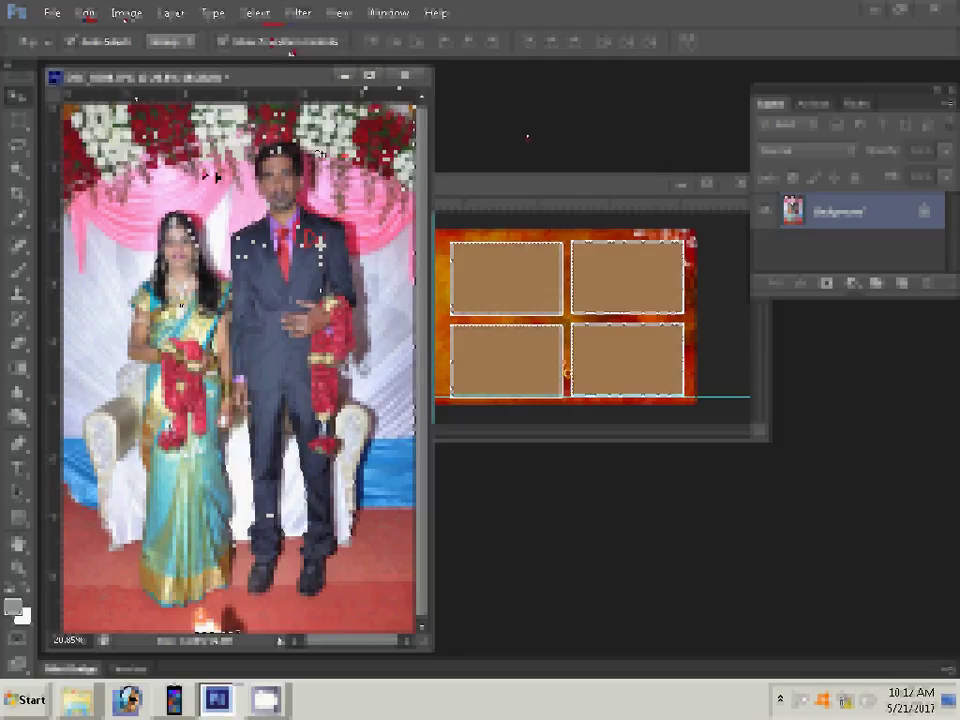
pyautogui.click(80, 14)
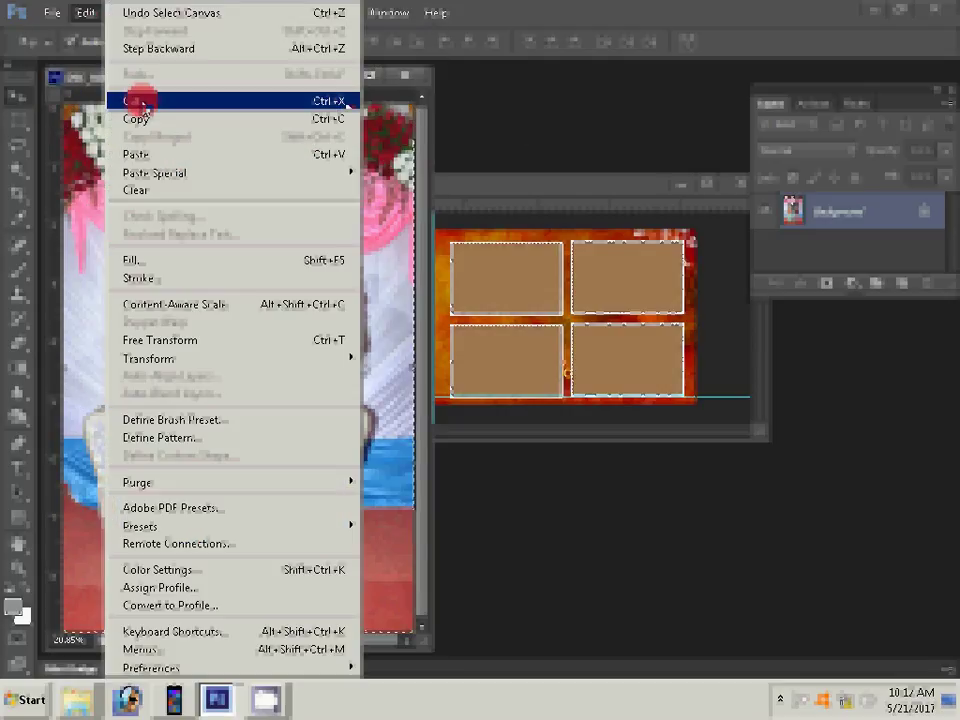
pyautogui.click(140, 102)
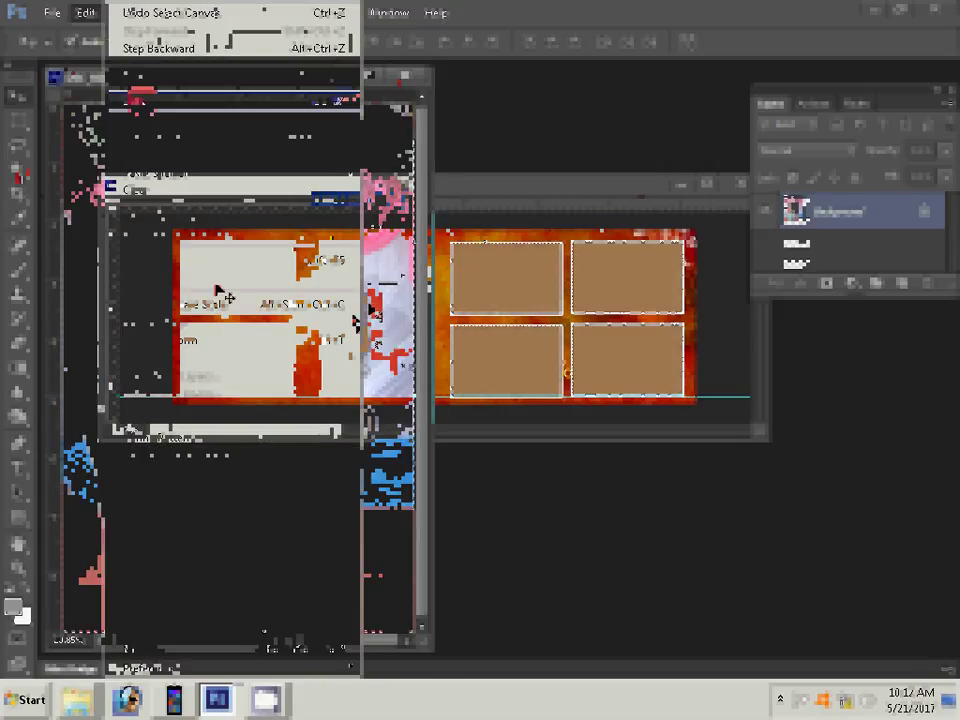
# Paste the photo into the tall left-page frame and enlarge it to fill the frame.
pyautogui.click(362, 340)
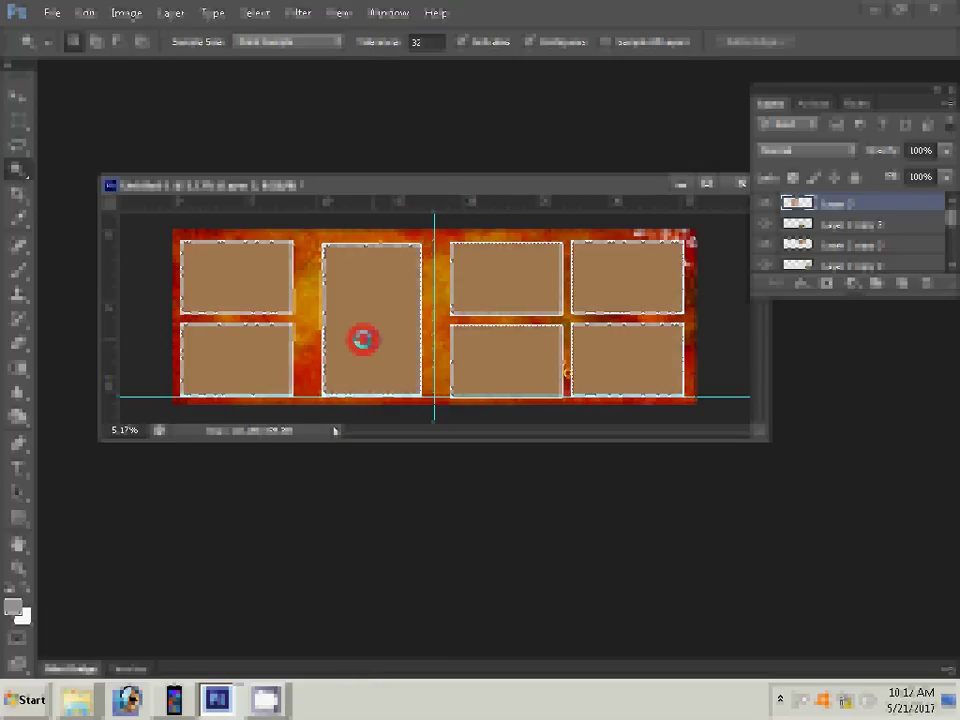
pyautogui.click(80, 14)
pyautogui.moveTo(150, 171)
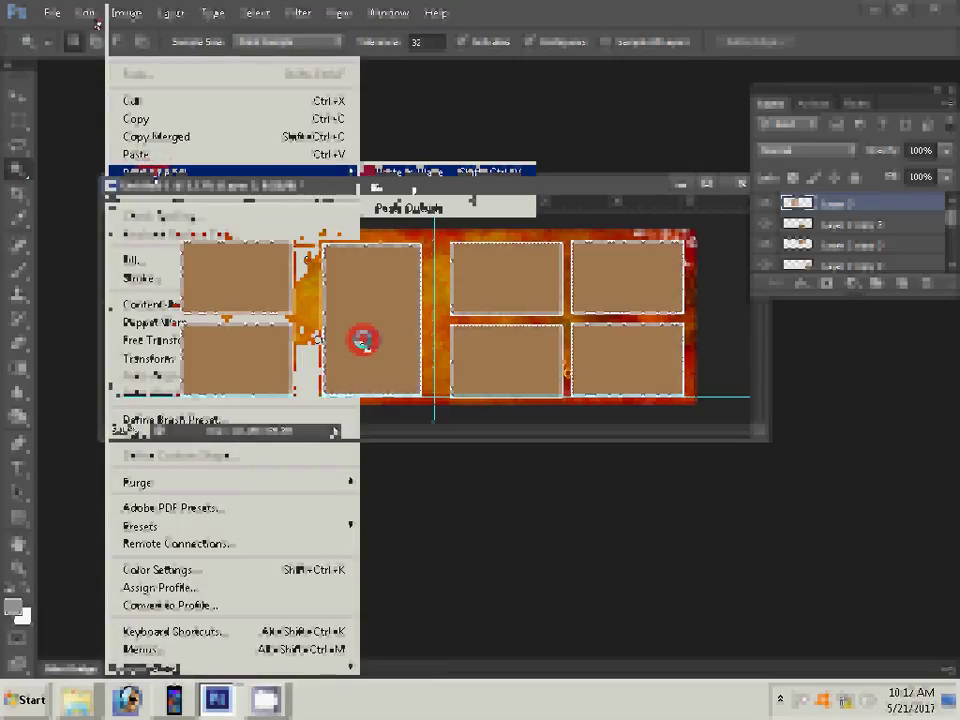
pyautogui.click(378, 187)
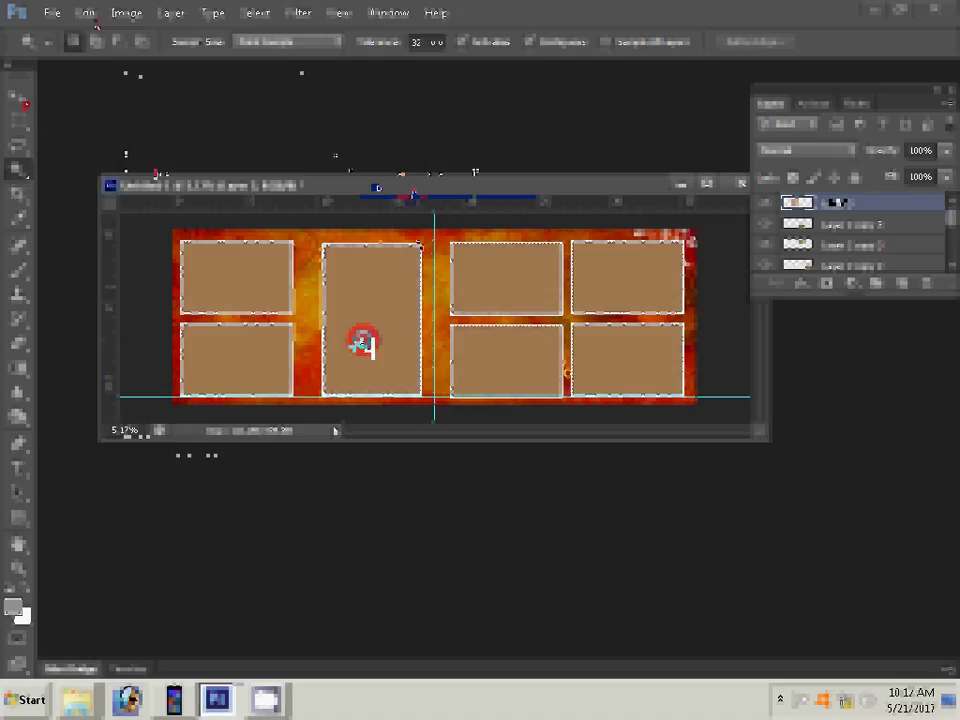
pyautogui.hotkey('ctrl', 't')
pyautogui.moveTo(418, 258); pyautogui.dragTo(433, 243)
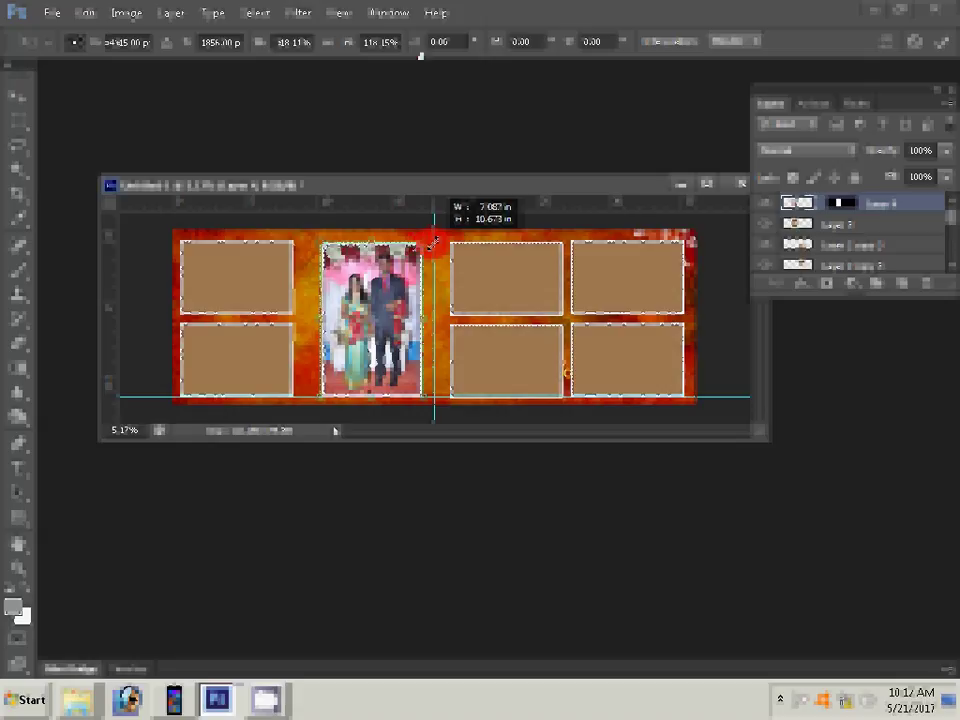
pyautogui.moveTo(77, 699)
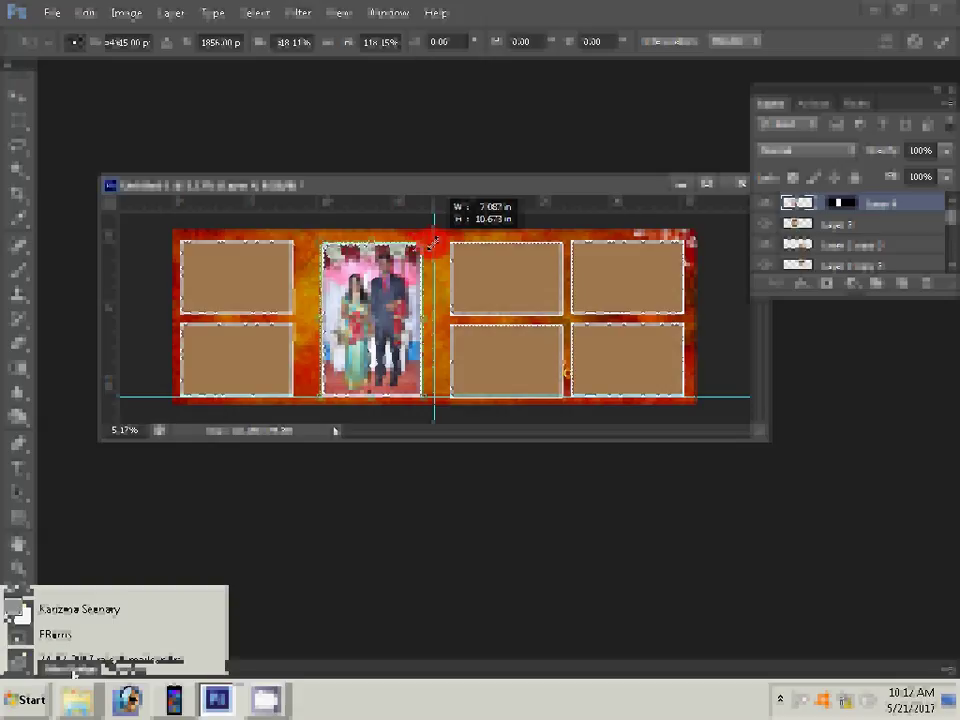
pyautogui.click(73, 662)
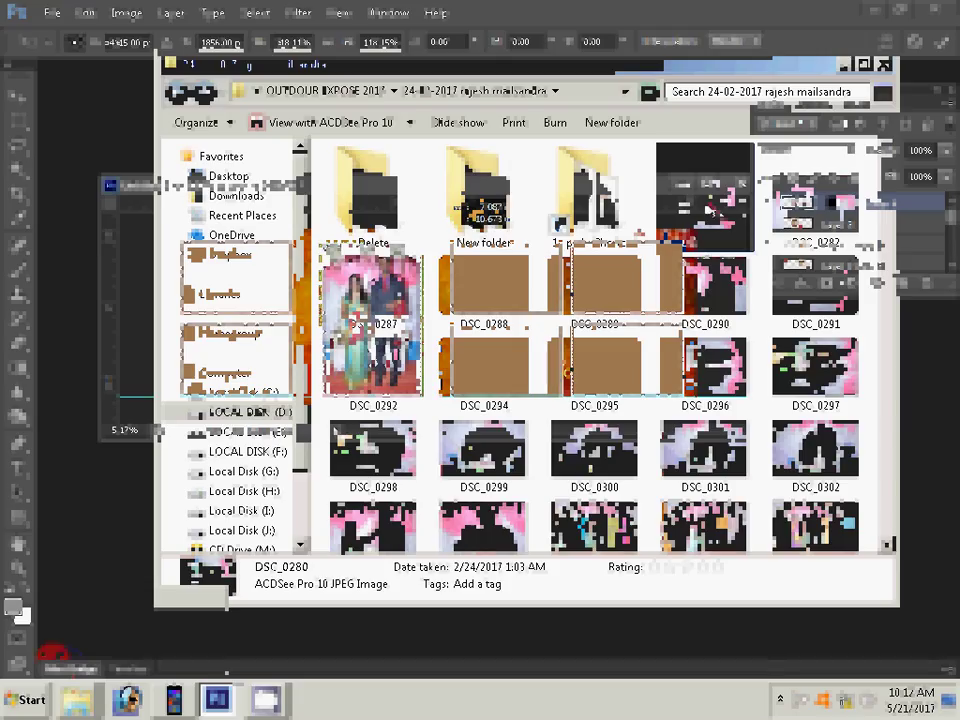
# Select DSC_0282, DSC_0287, DSC_0290, DSC_0292 and DSC_0294 and open them in Photoshop.
pyautogui.click(365, 195)
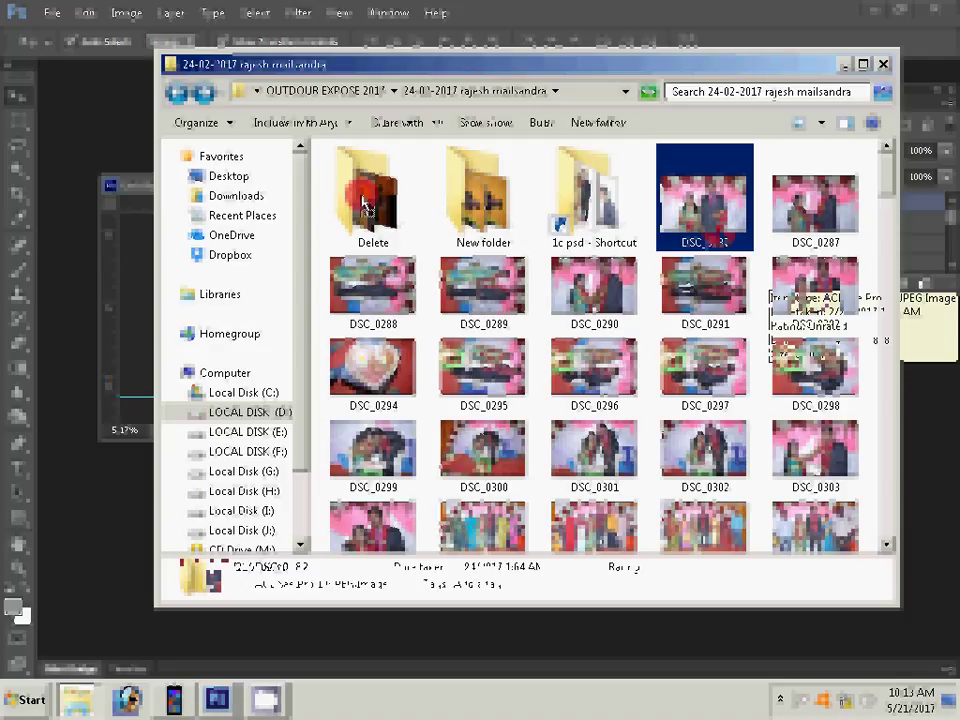
pyautogui.keyDown('ctrl'); pyautogui.click(826, 231); pyautogui.keyUp('ctrl')
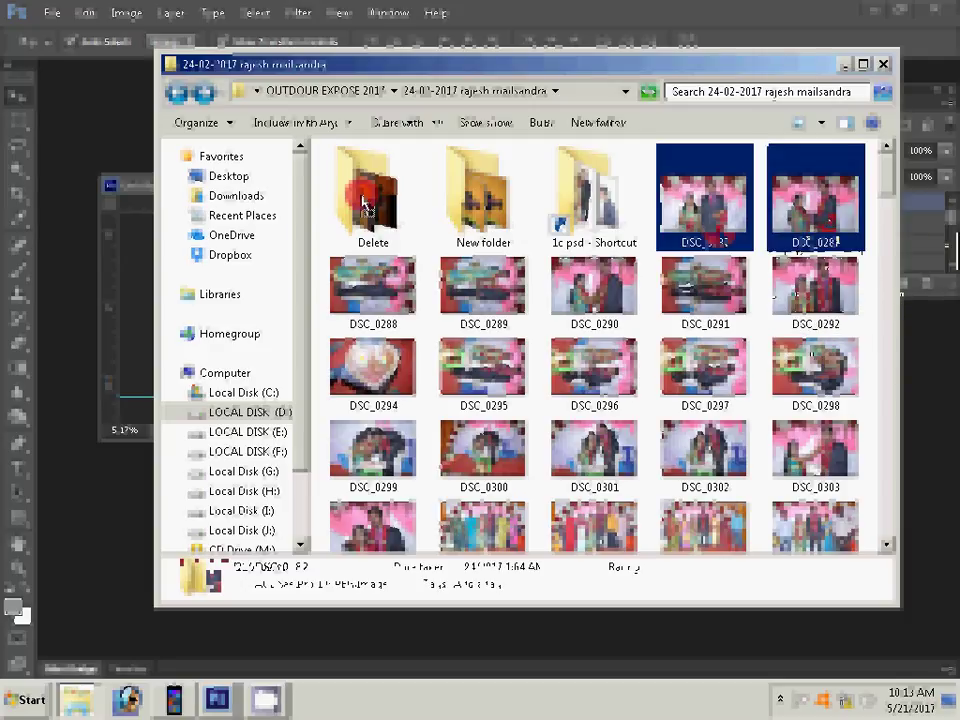
pyautogui.keyDown('ctrl'); pyautogui.click(594, 290); pyautogui.keyUp('ctrl')
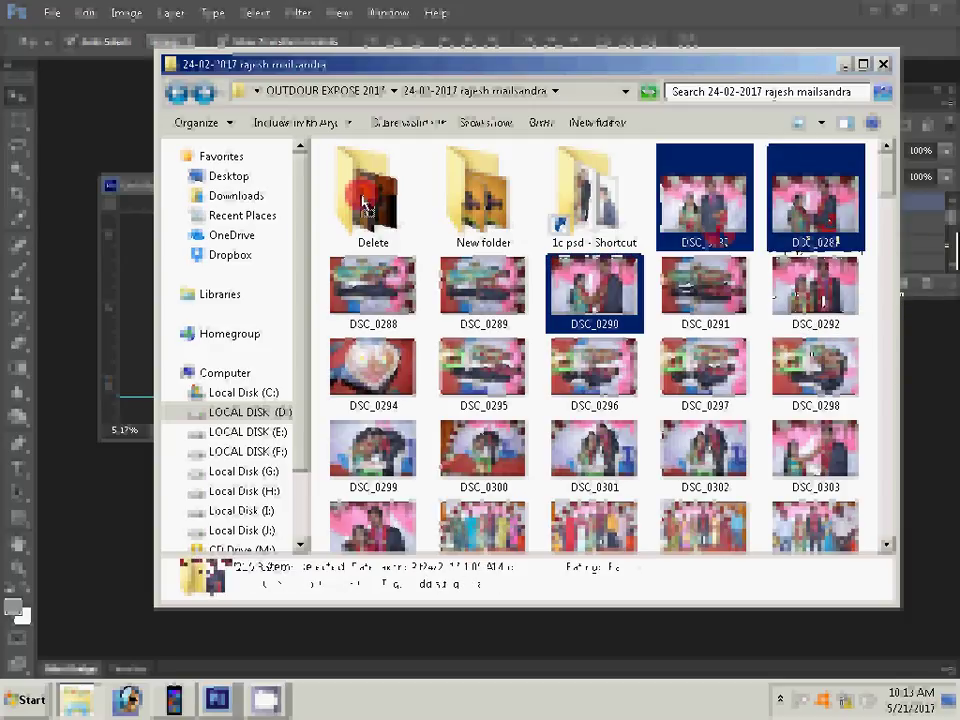
pyautogui.keyDown('ctrl'); pyautogui.click(815, 290); pyautogui.keyUp('ctrl')
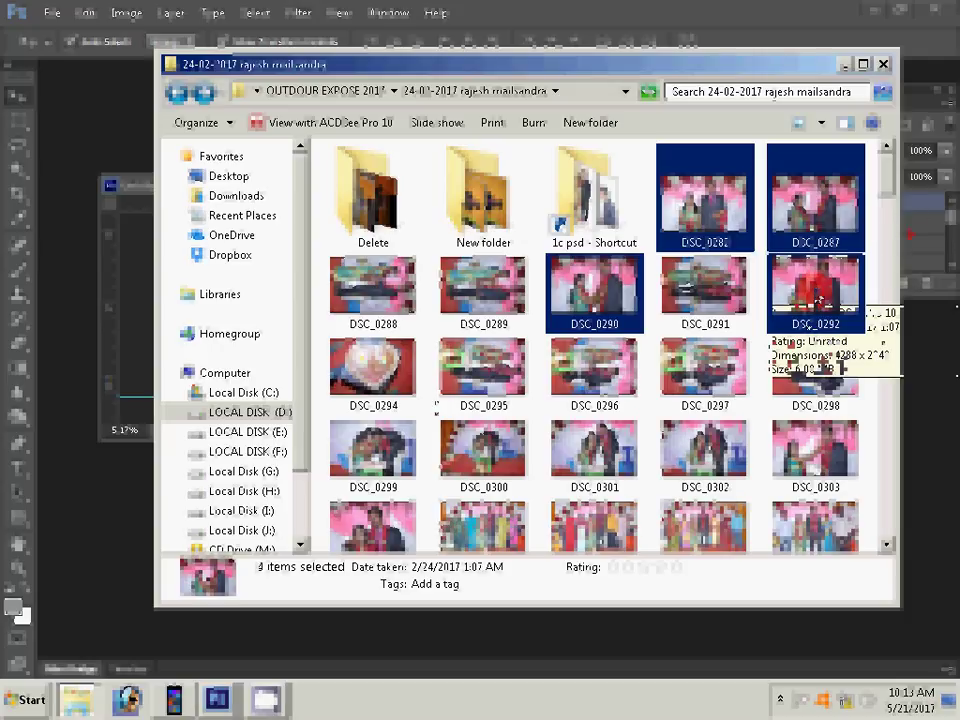
pyautogui.keyDown('ctrl'); pyautogui.click(372, 372); pyautogui.keyUp('ctrl')
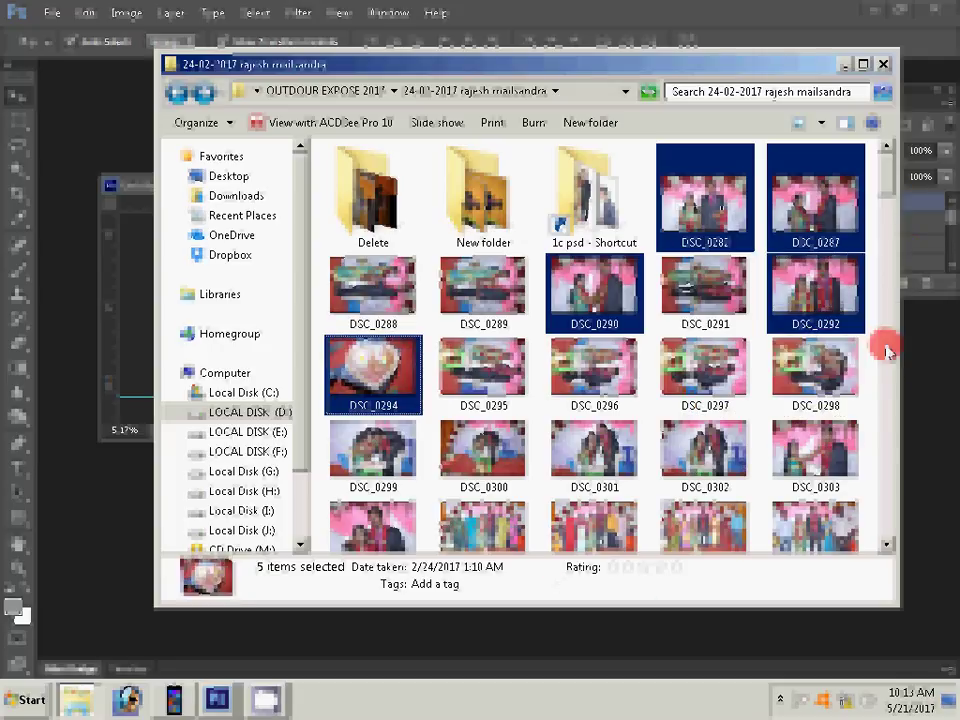
pyautogui.click(90, 98)
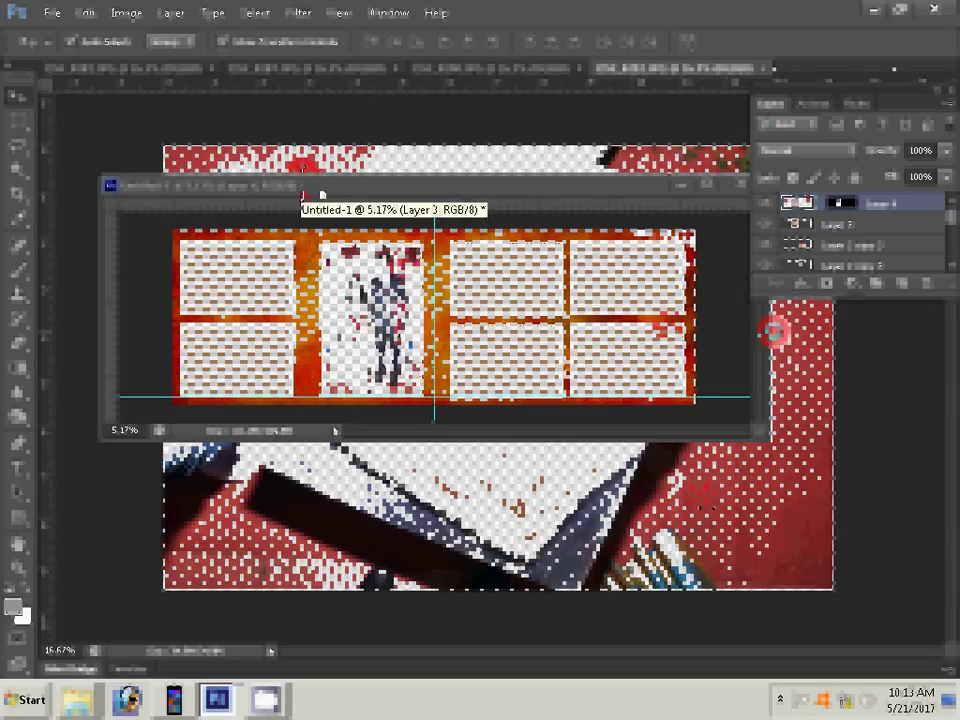
# Dock the floating album document into the tab bar alongside the photos.
pyautogui.moveTo(303, 194)
pyautogui.mouseDown()
pyautogui.moveTo(335, 84)
pyautogui.moveTo(480, 90)
pyautogui.moveTo(607, 72)
pyautogui.mouseUp()
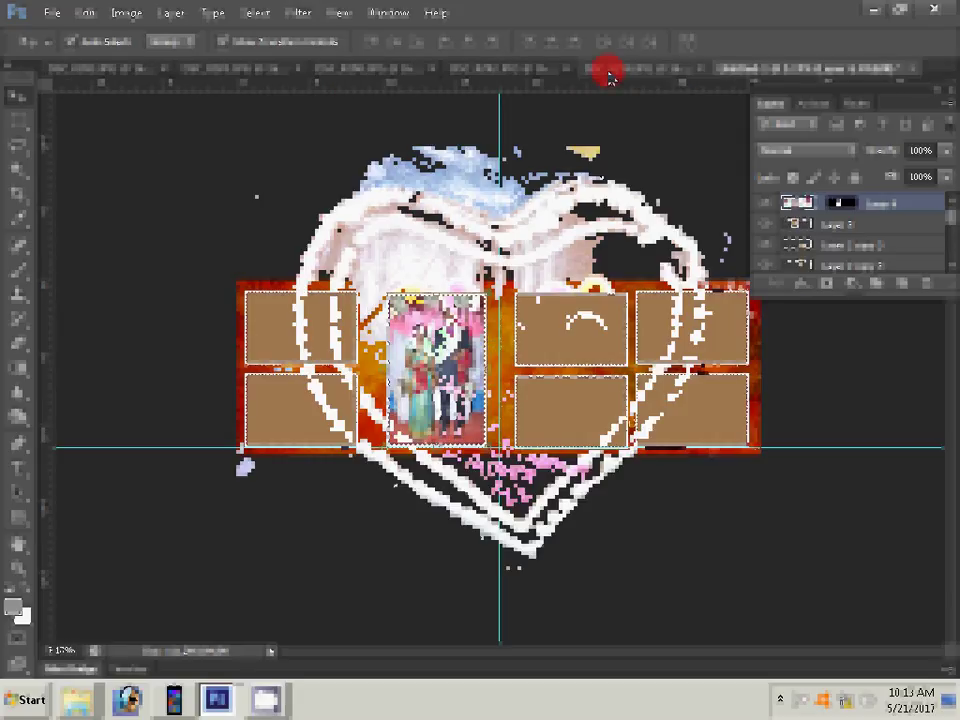
pyautogui.hotkey('ctrl', 'alt', 'i')
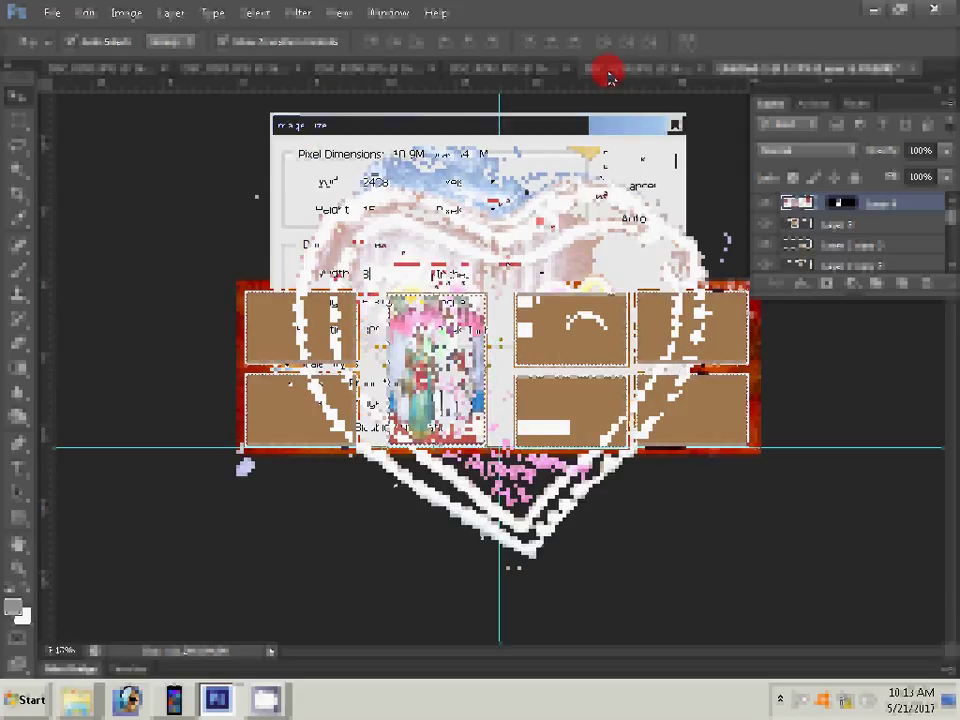
pyautogui.press('Return')
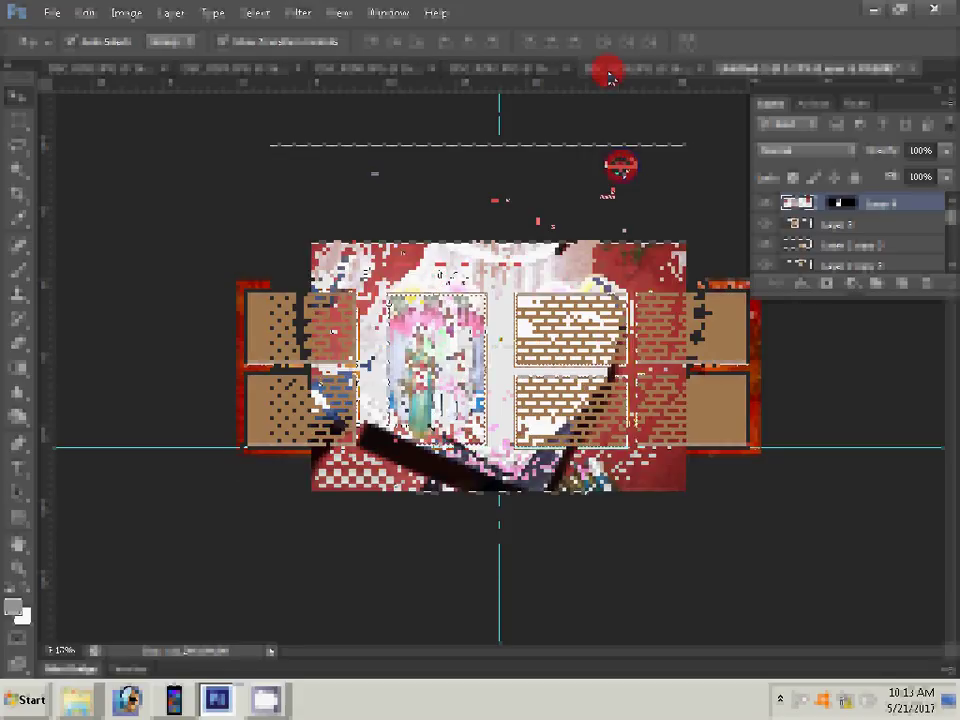
# Resize the wedding photo to 8 inches wide, then close it without saving.
pyautogui.click(126, 13)
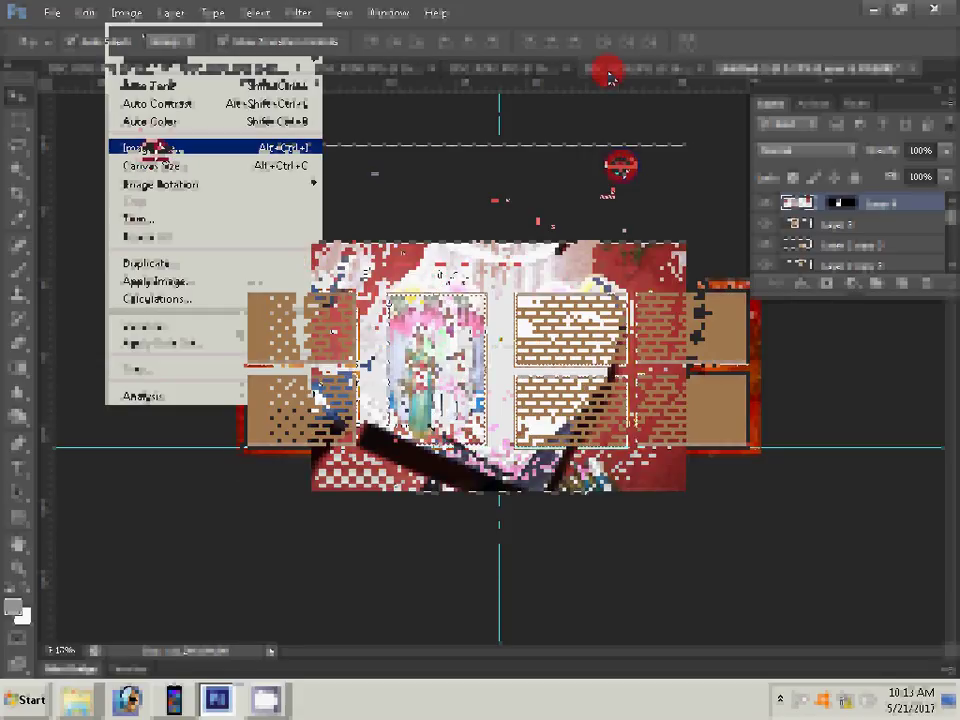
pyautogui.click(150, 147)
pyautogui.click(317, 281)
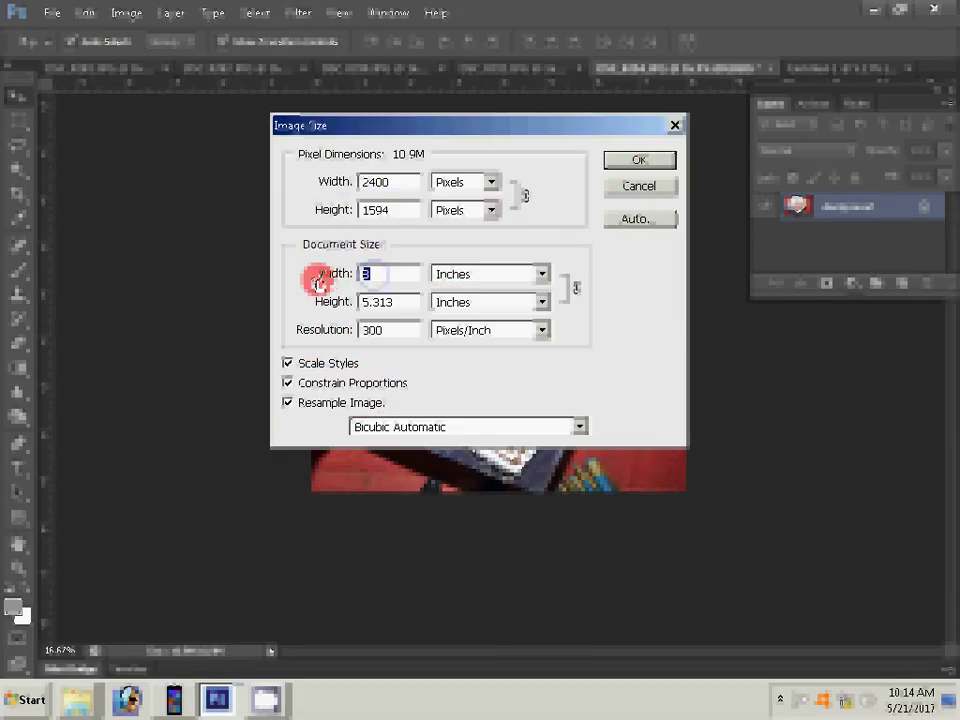
pyautogui.write('7')
pyautogui.click(317, 281)
pyautogui.write('8')
pyautogui.click(609, 188)
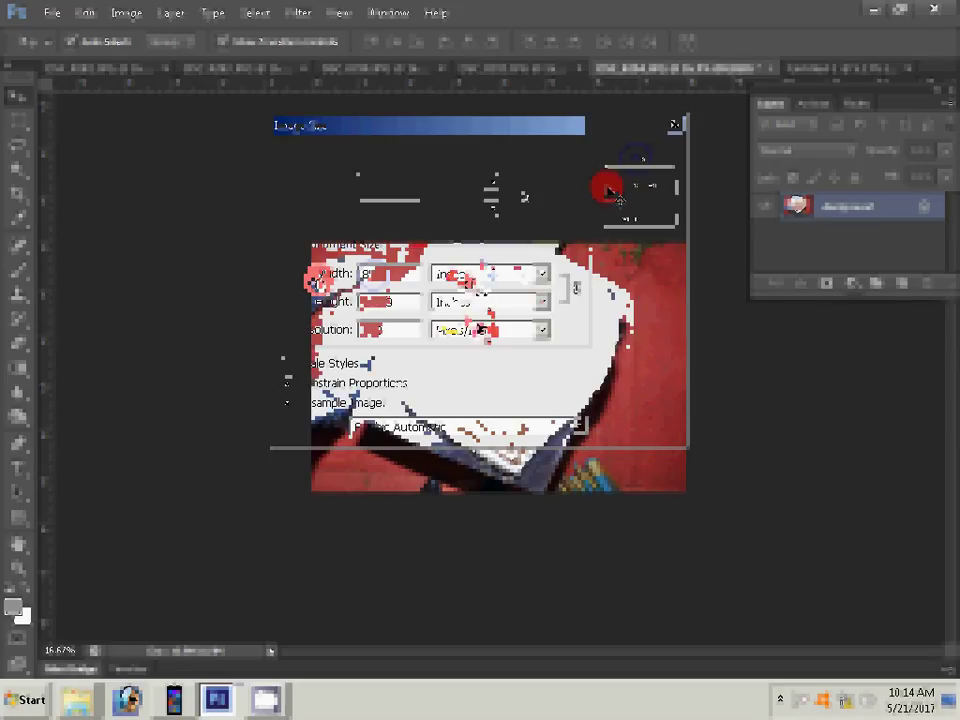
pyautogui.click(771, 67)
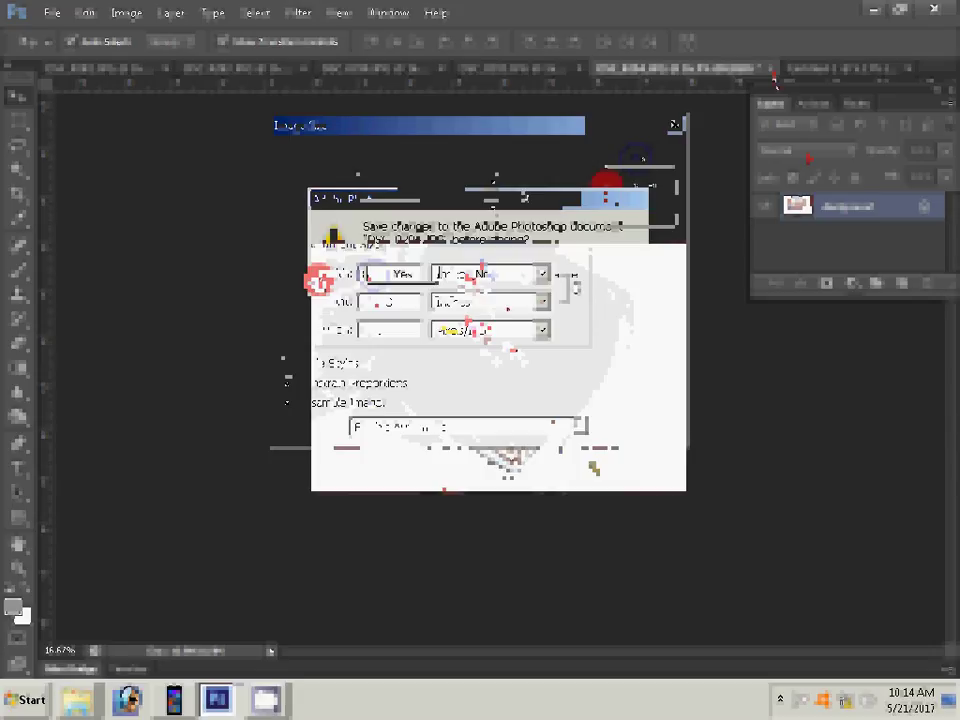
pyautogui.press('n')
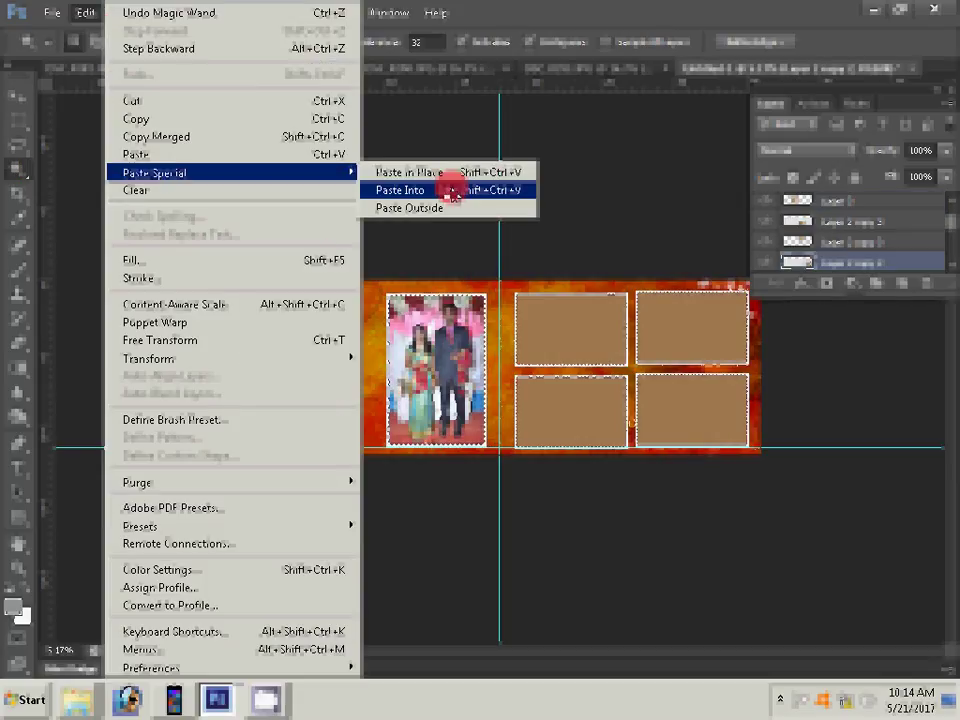
# Paste two 8-inch-wide wedding photos into right-page frames with Paste Into.
pyautogui.click(452, 190)
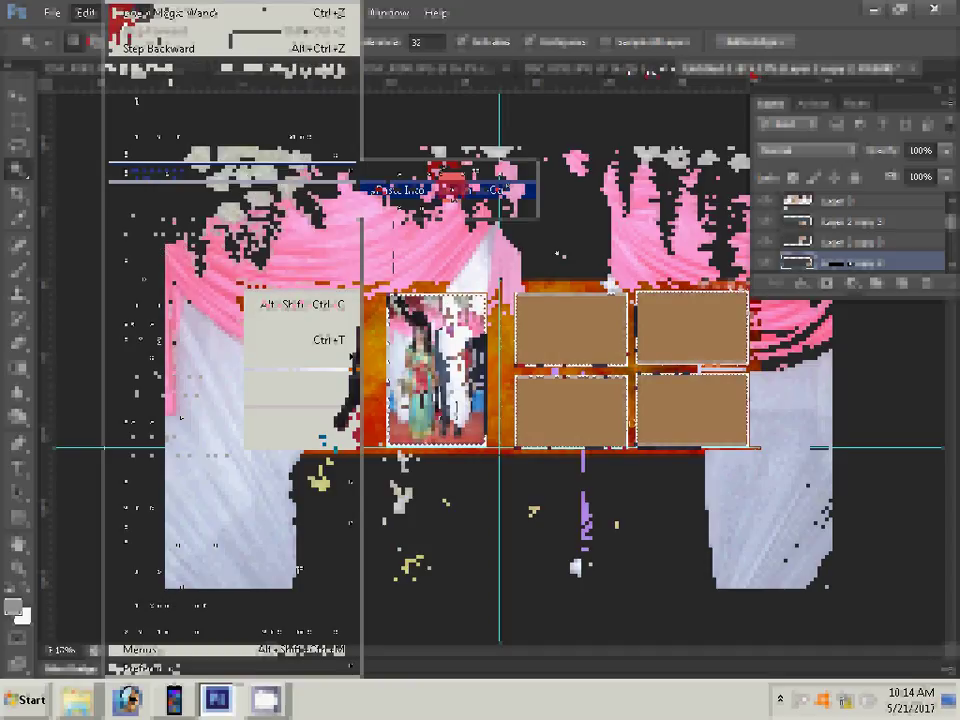
pyautogui.click(128, 12)
pyautogui.click(148, 150)
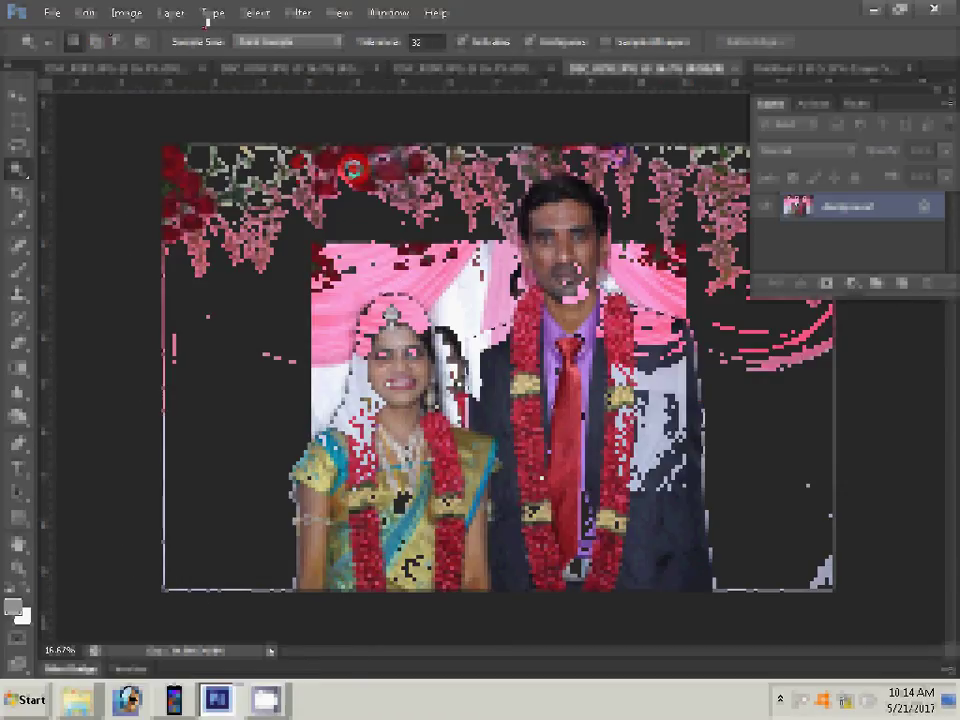
pyautogui.click(256, 14)
pyautogui.click(204, 36)
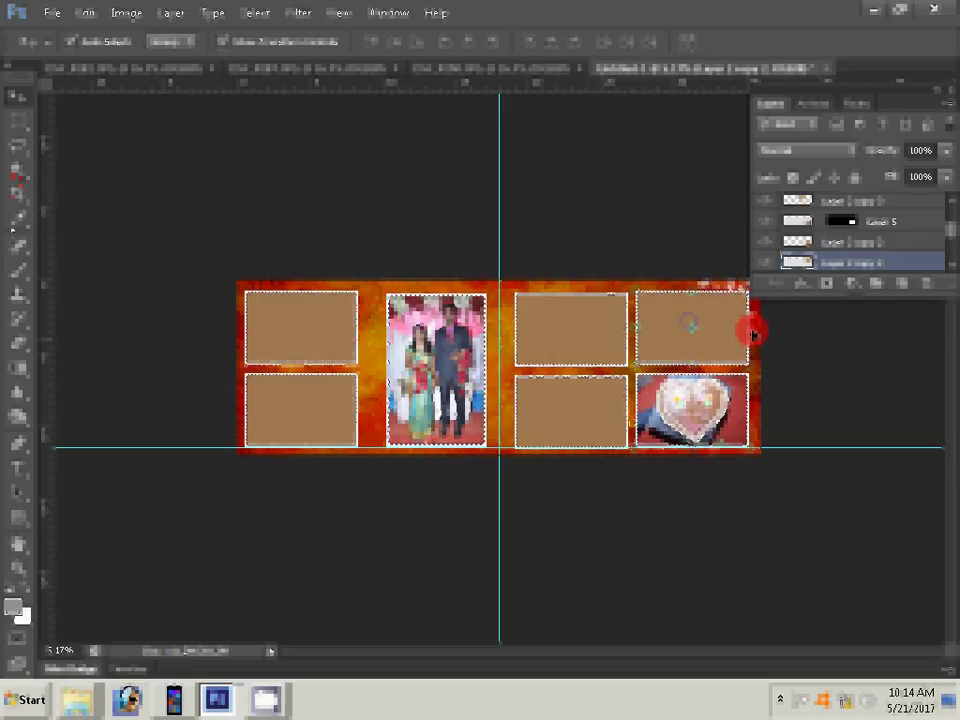
pyautogui.click(84, 14)
pyautogui.moveTo(155, 172)
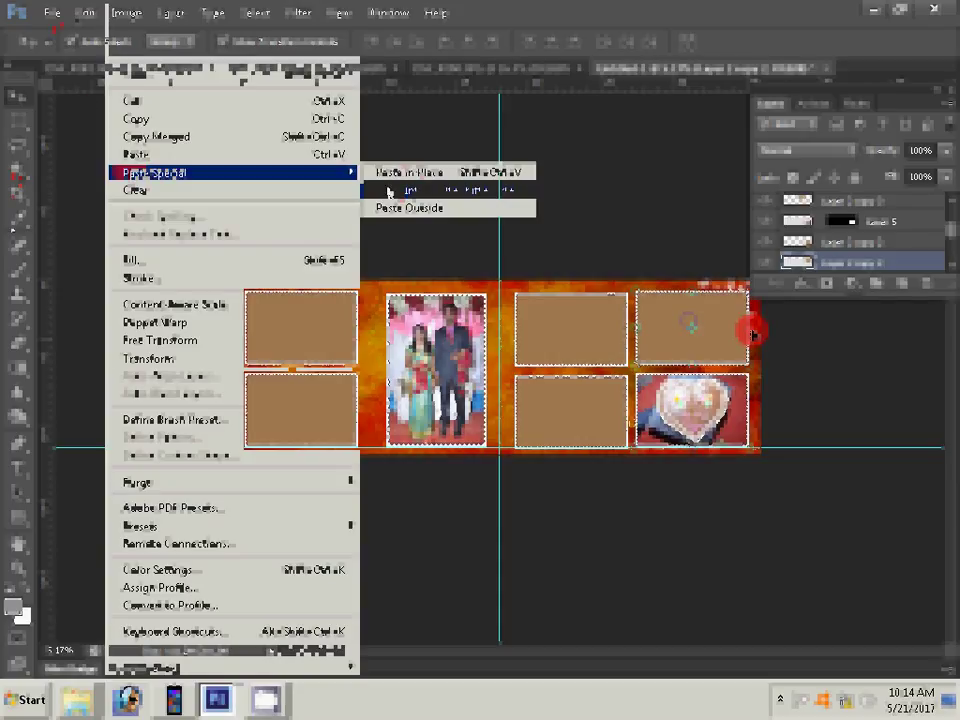
pyautogui.click(388, 190)
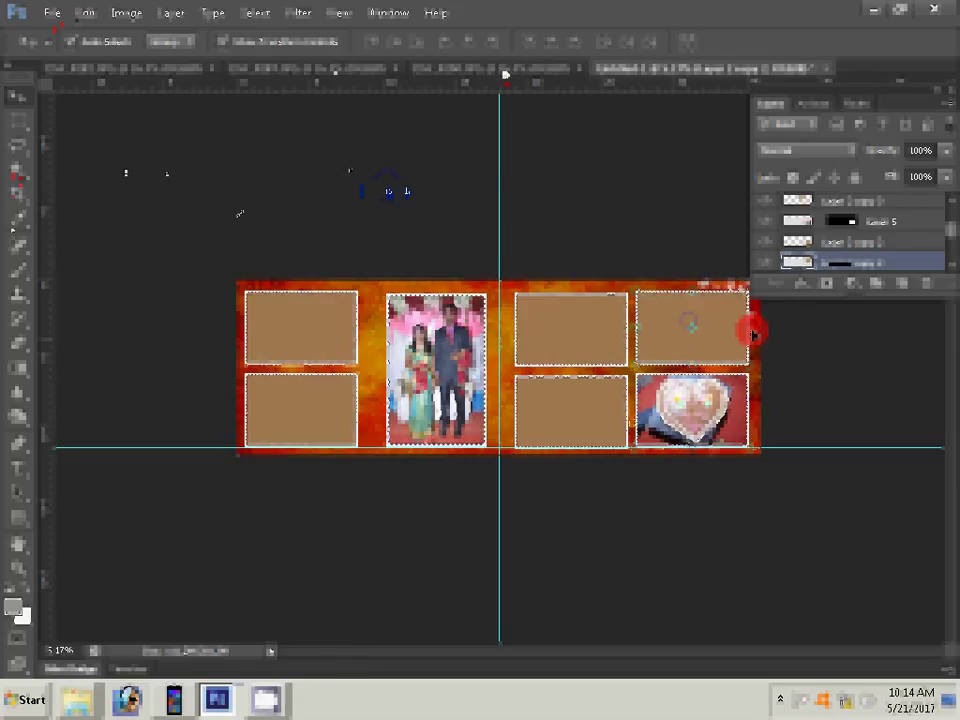
# Resize the next wedding photo and paste it into the lower empty right-page frame.
pyautogui.hotkey('ctrl', 'shift', 'Tab')
pyautogui.press('w')
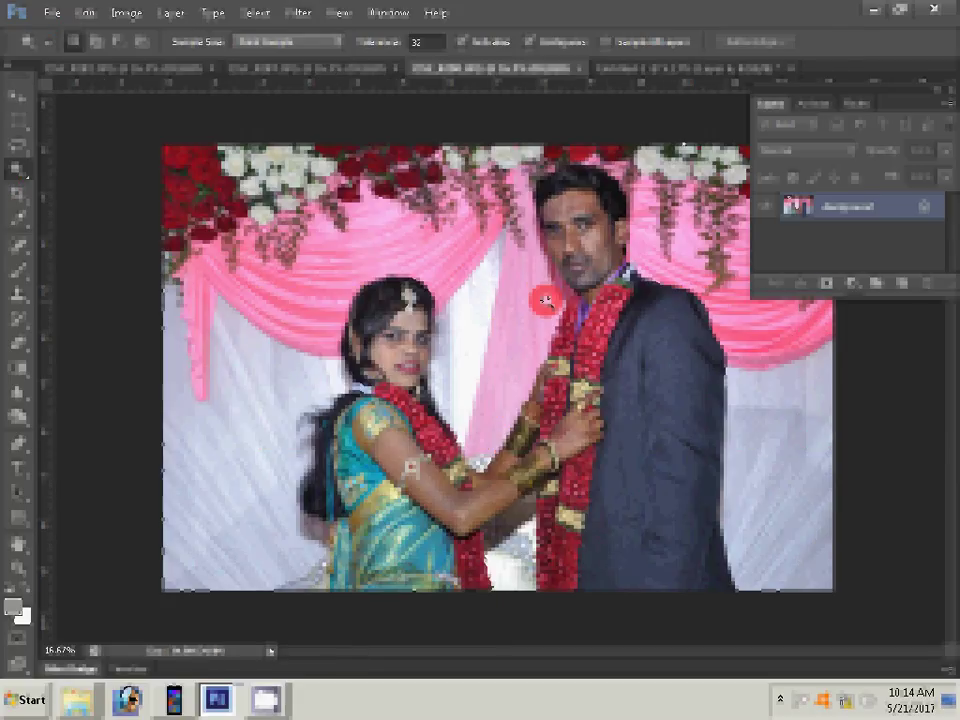
pyautogui.hotkey('ctrl', 'alt', 'i')
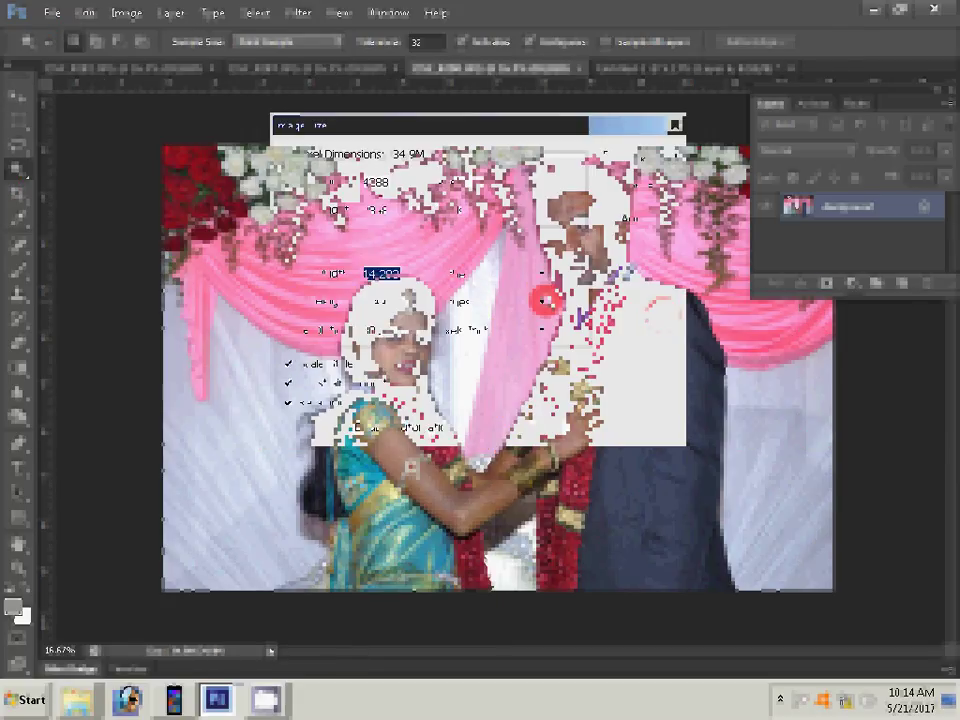
pyautogui.press('Escape')
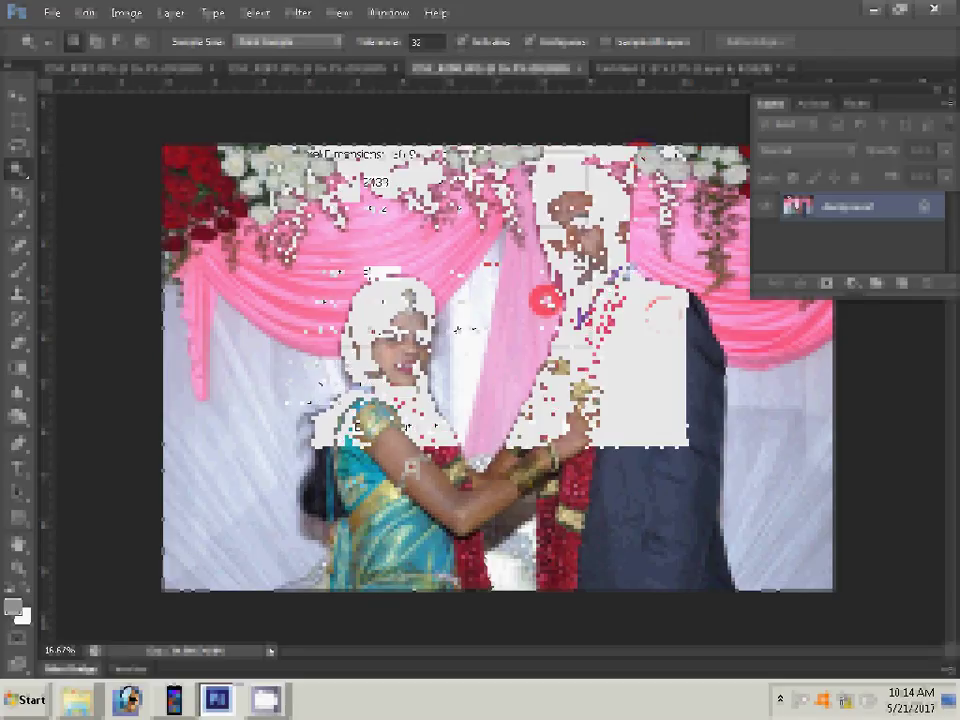
pyautogui.hotkey('ctrl', 'a')
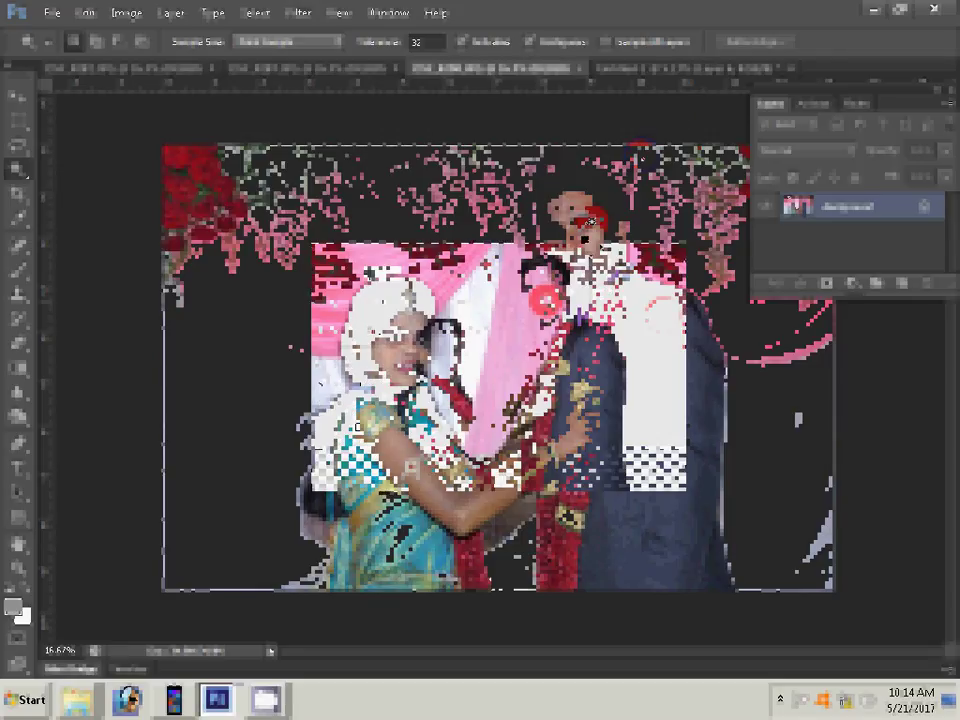
pyautogui.hotkey('ctrl', 'v')
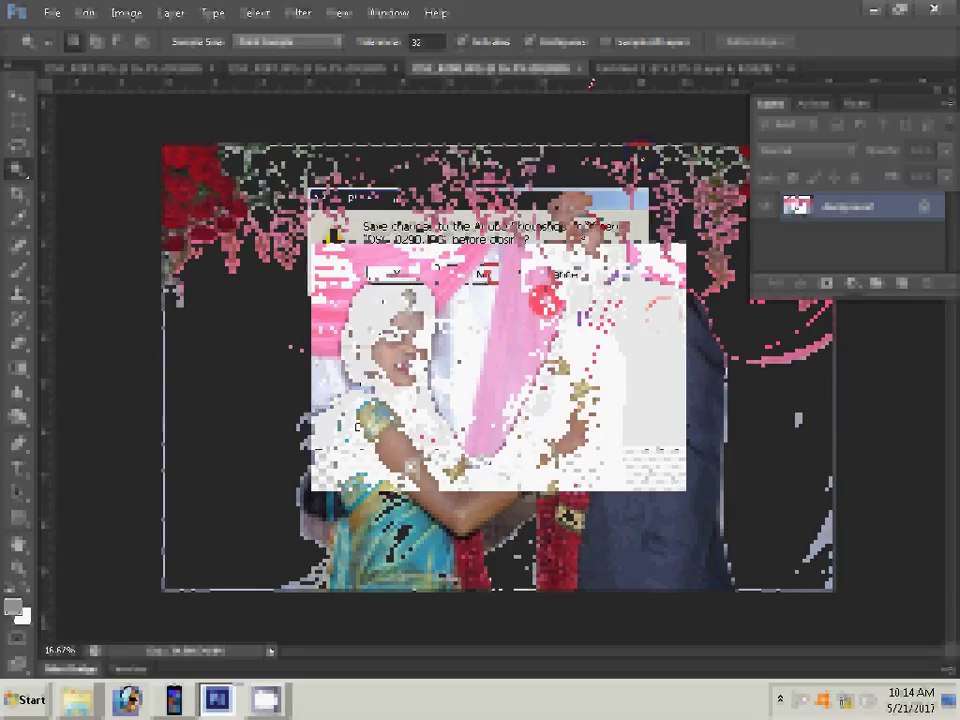
pyautogui.press('Return')
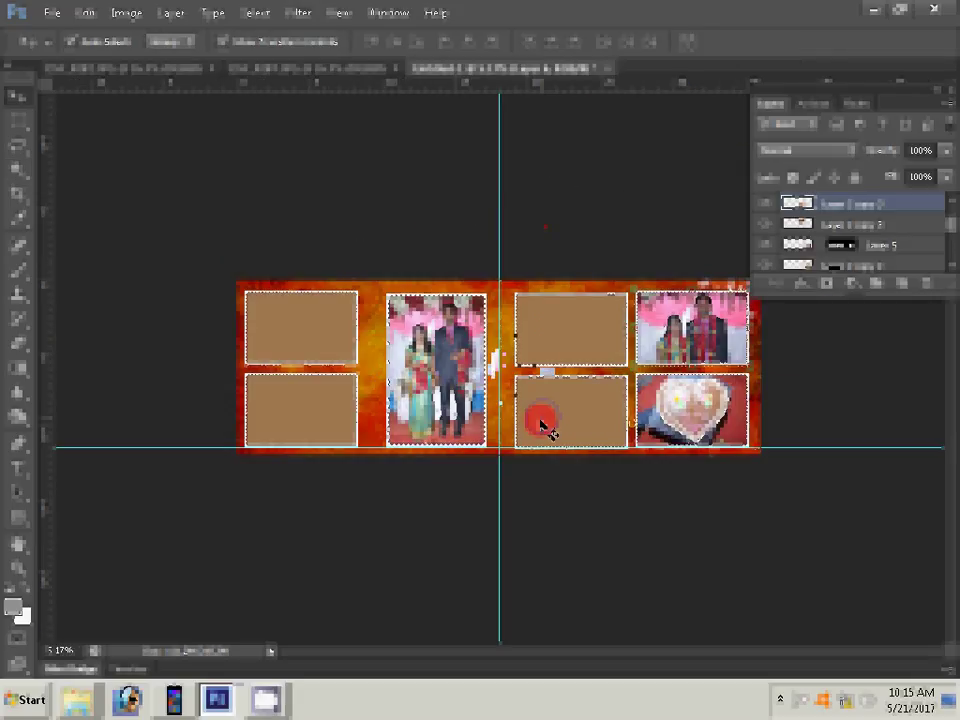
pyautogui.click(86, 13)
pyautogui.moveTo(155, 172)
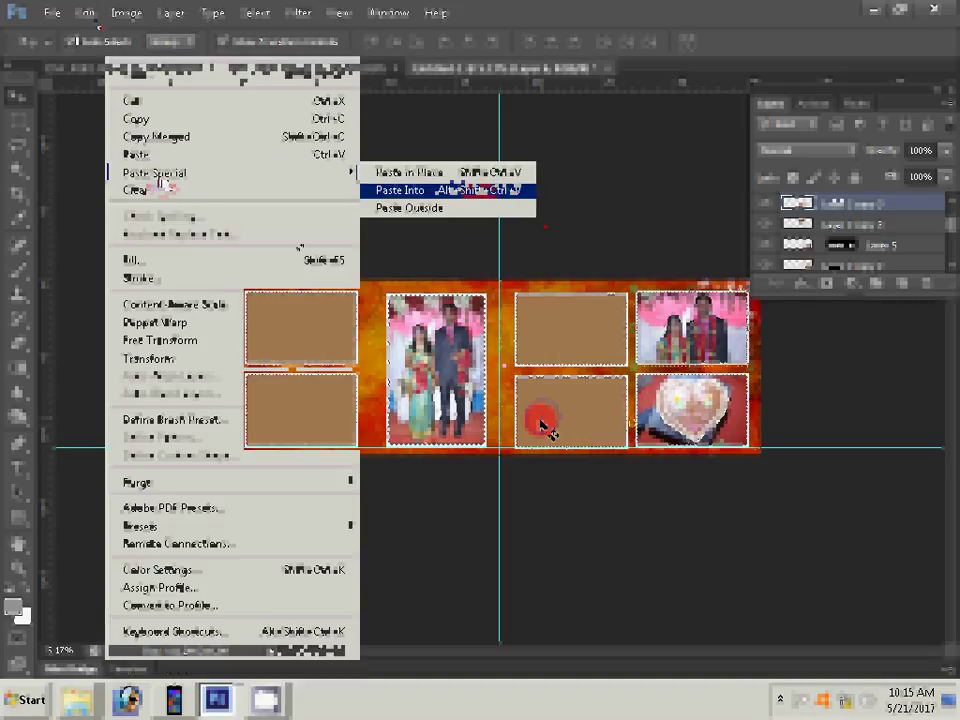
pyautogui.press('Return')
# Resize the pink wedding photo to 8 inches wide and paste it into the last frame.
pyautogui.press('w')
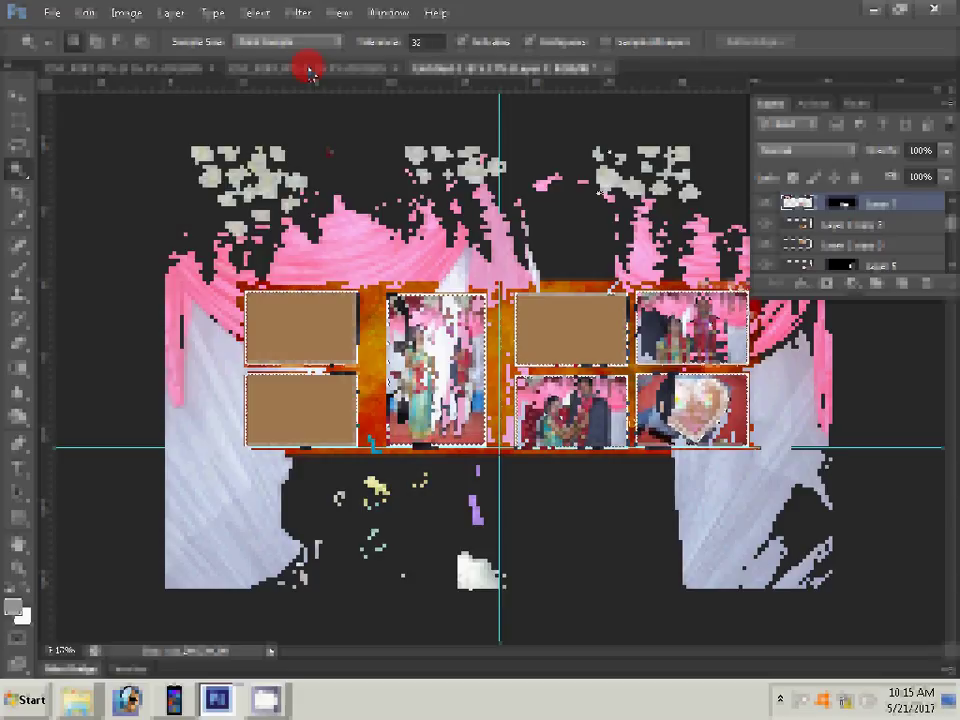
pyautogui.hotkey('ctrl', 'alt', 'i')
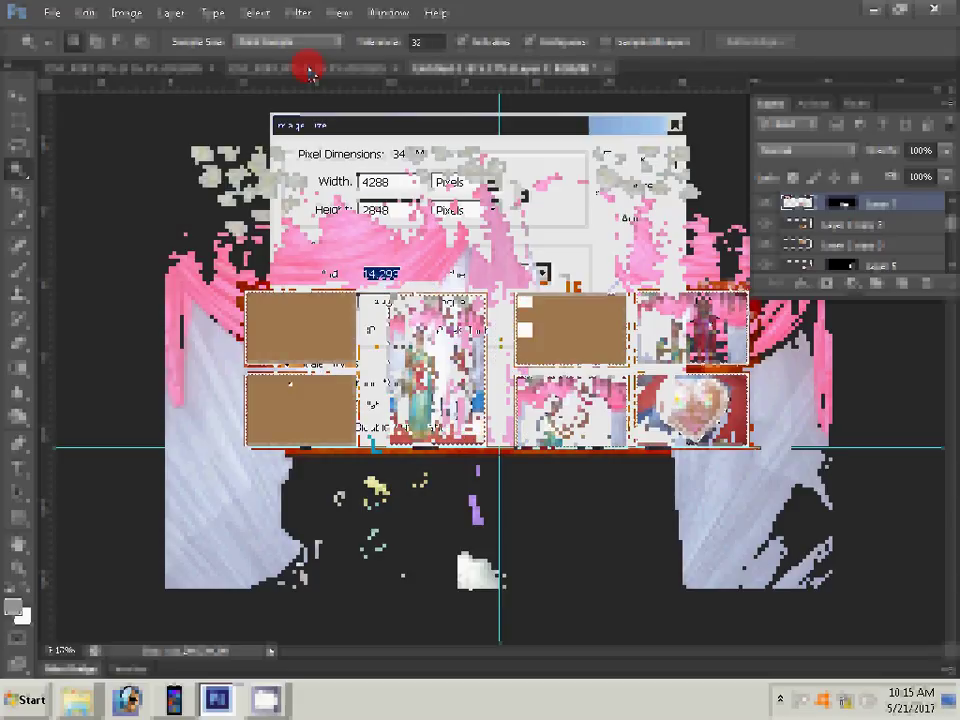
pyautogui.write('8')
pyautogui.press('Return')
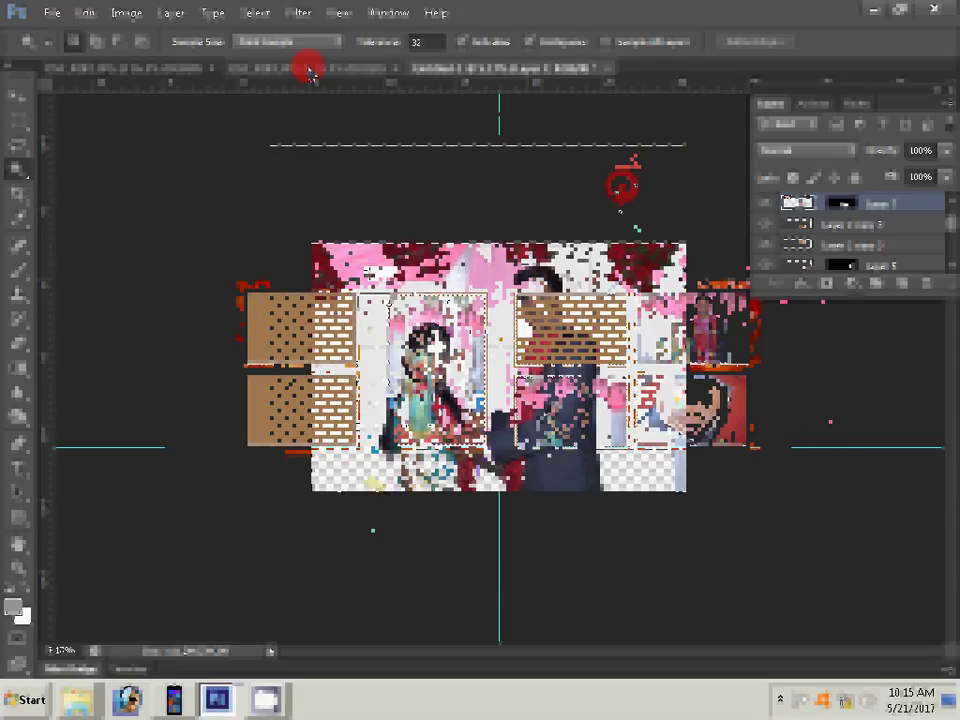
pyautogui.click(404, 69)
pyautogui.click(478, 276)
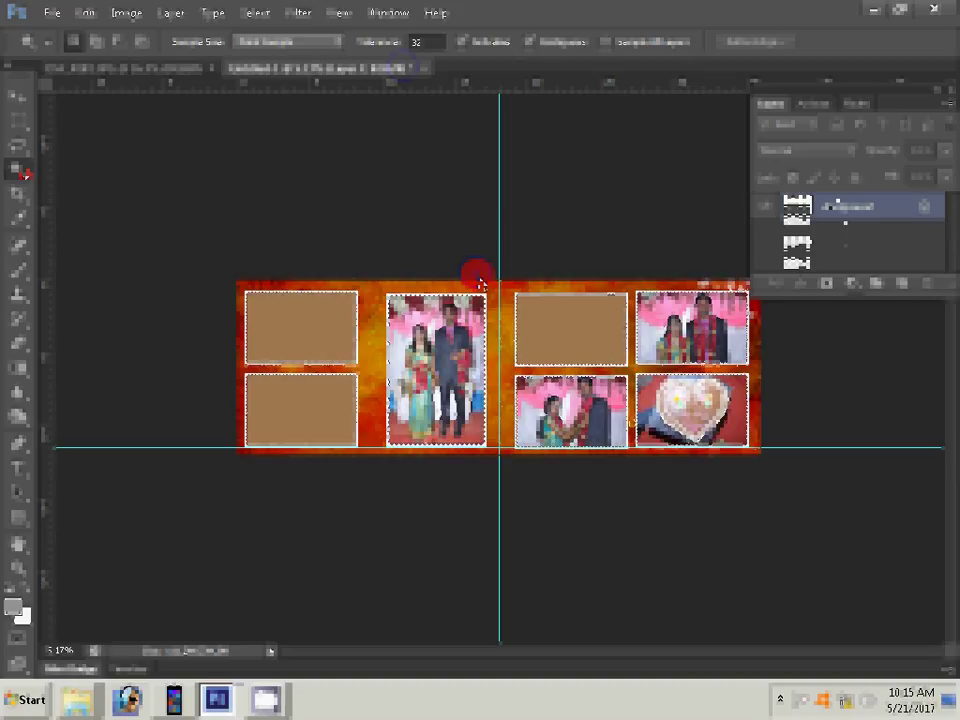
pyautogui.click(85, 12)
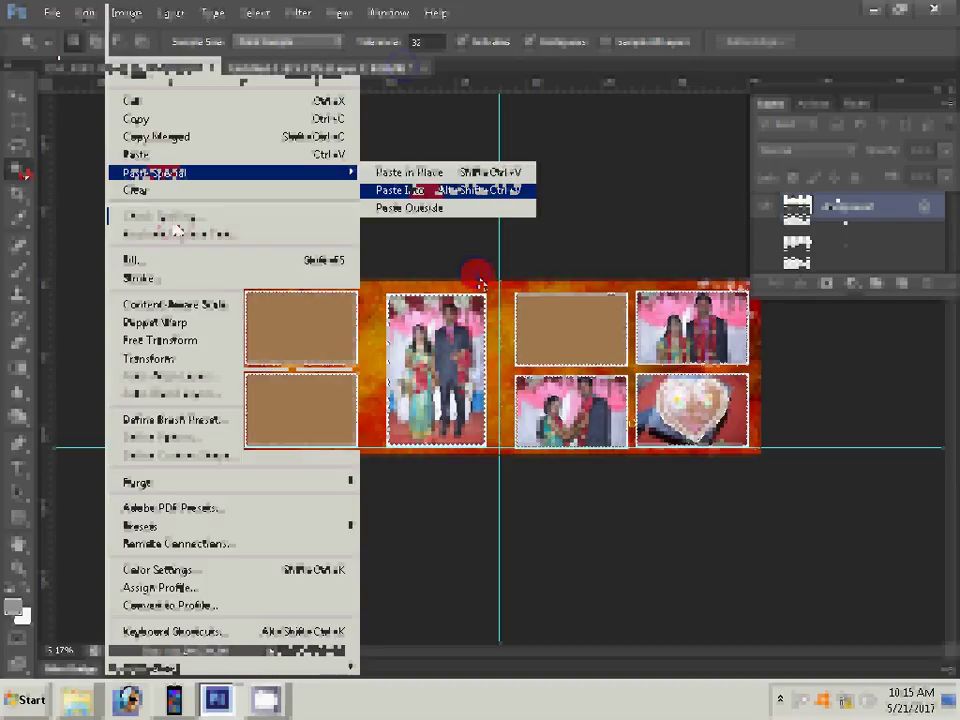
pyautogui.click(400, 190)
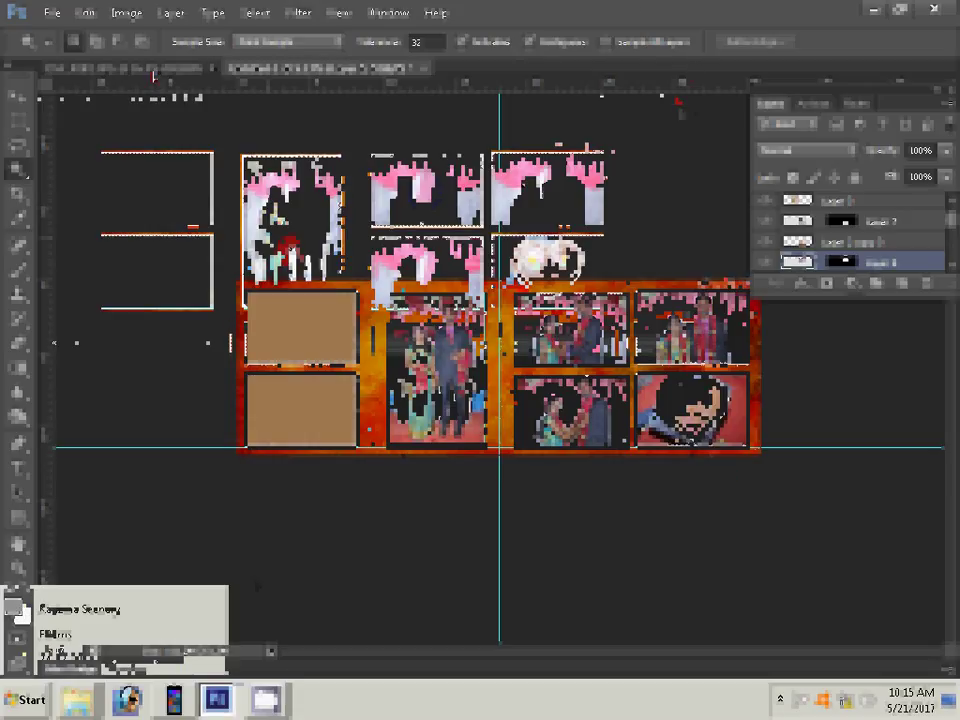
# Select more photos in the folder and move them into the Delete folder.
pyautogui.click(64, 617)
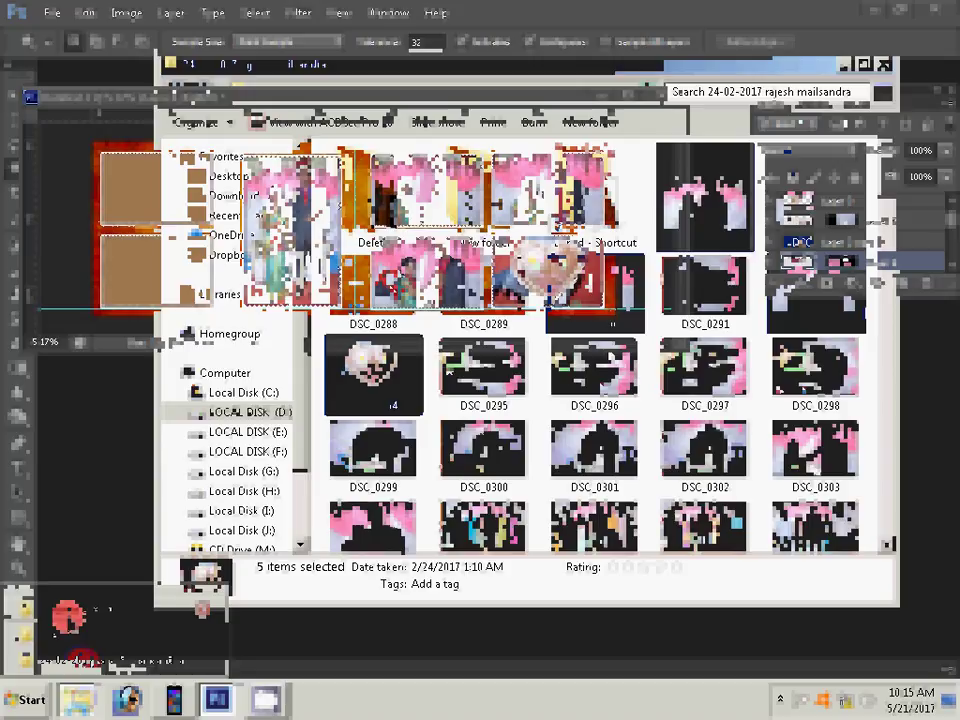
pyautogui.moveTo(373, 290)
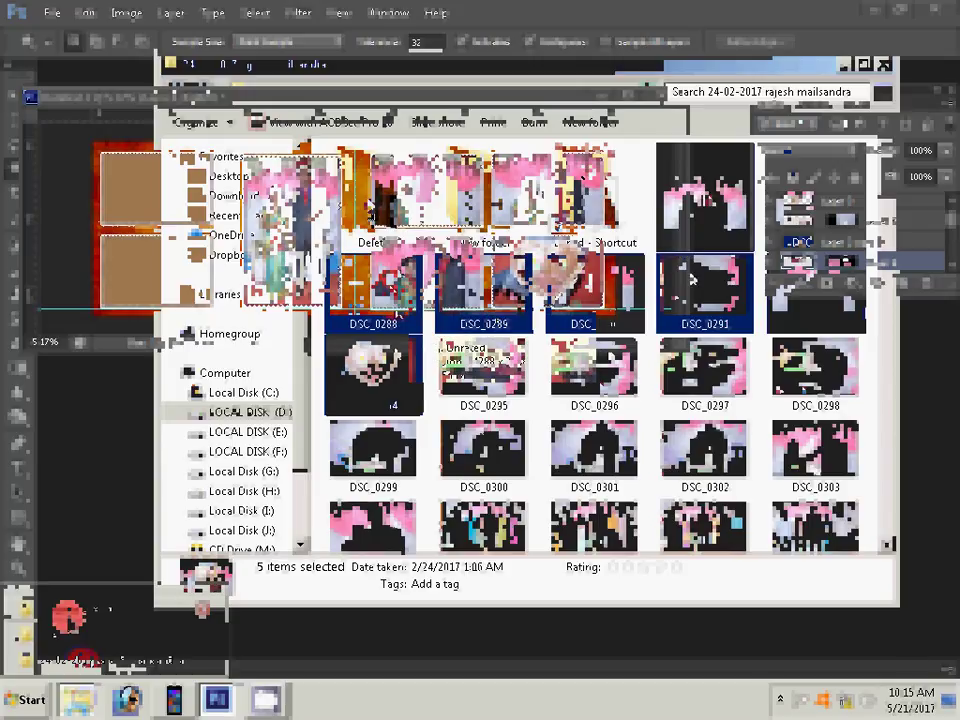
pyautogui.hotkey('shift', 'pagedown')
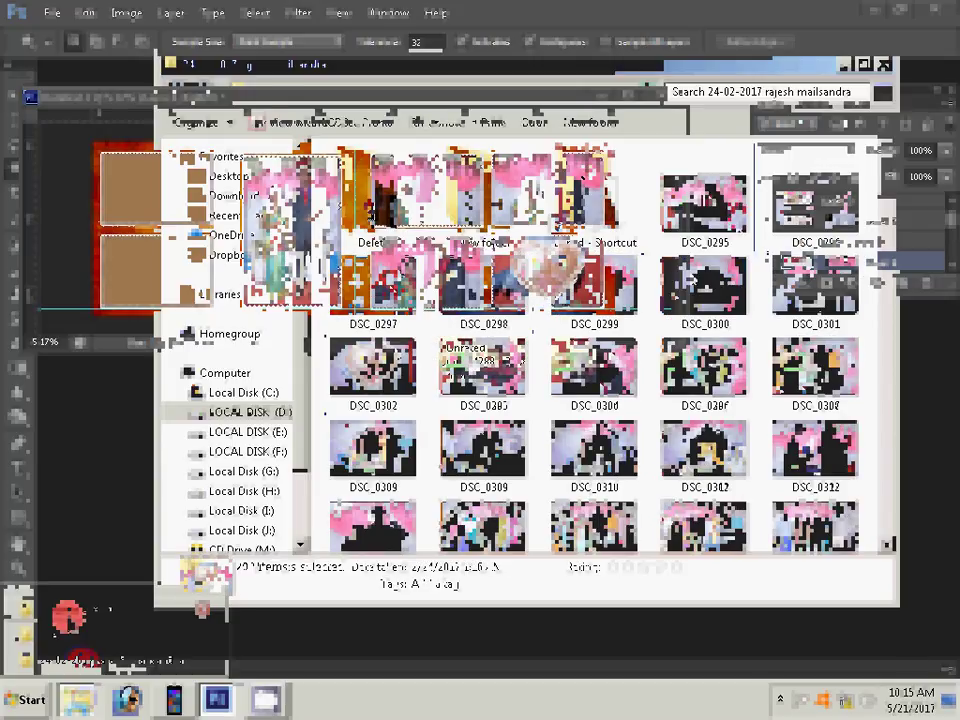
pyautogui.moveTo(370, 185); pyautogui.dragTo(373, 195)
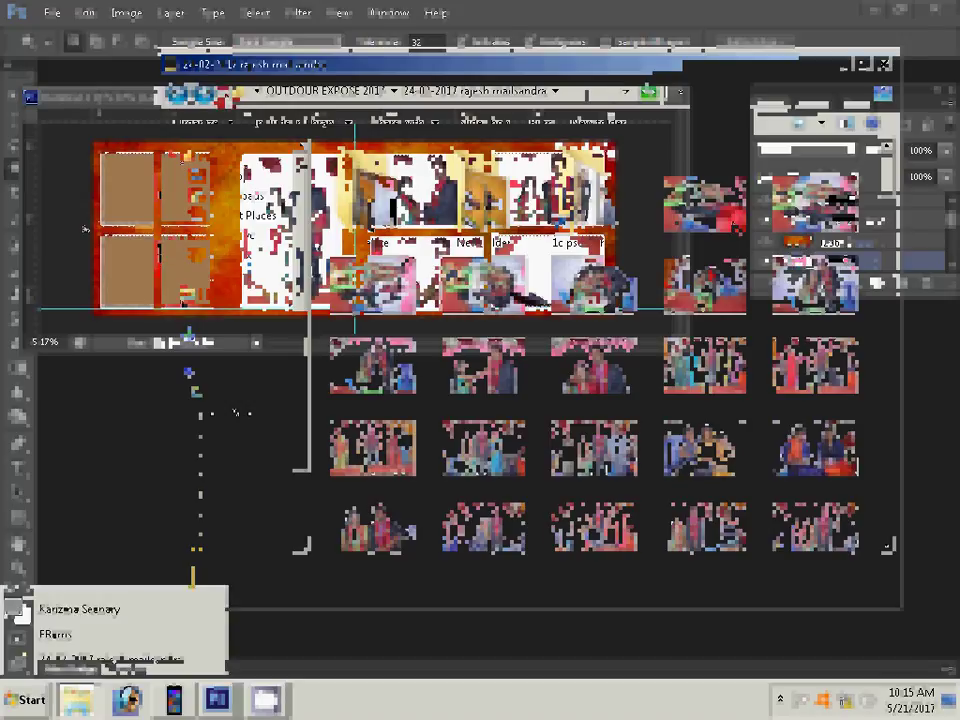
# Reopen the dated wedding folder and select DSC_0295 and DSC_0296.
pyautogui.click(62, 613)
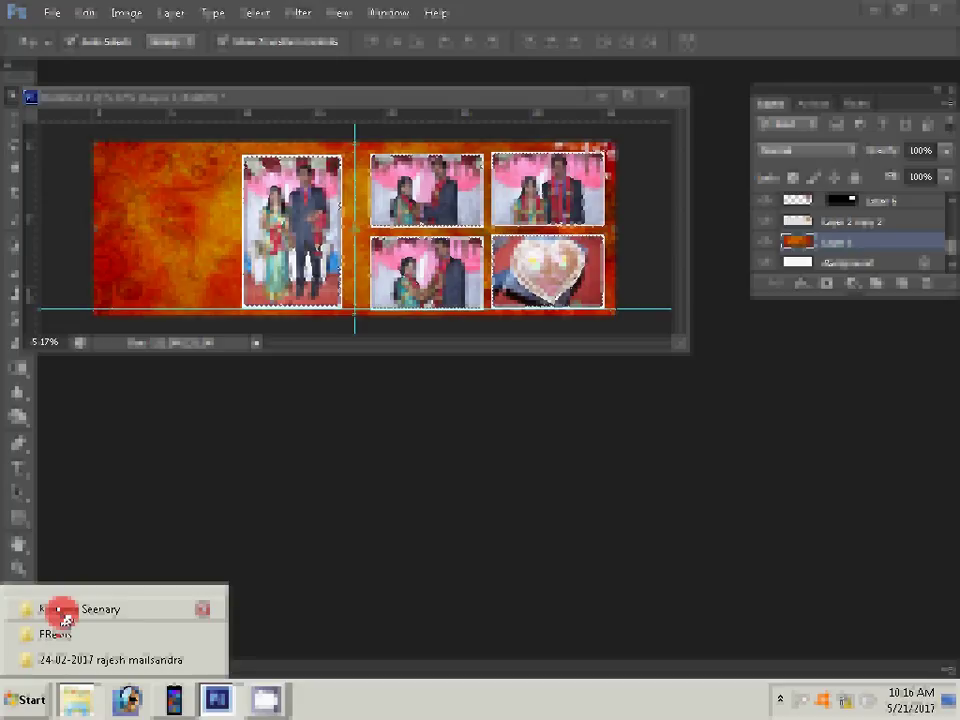
pyautogui.click(45, 659)
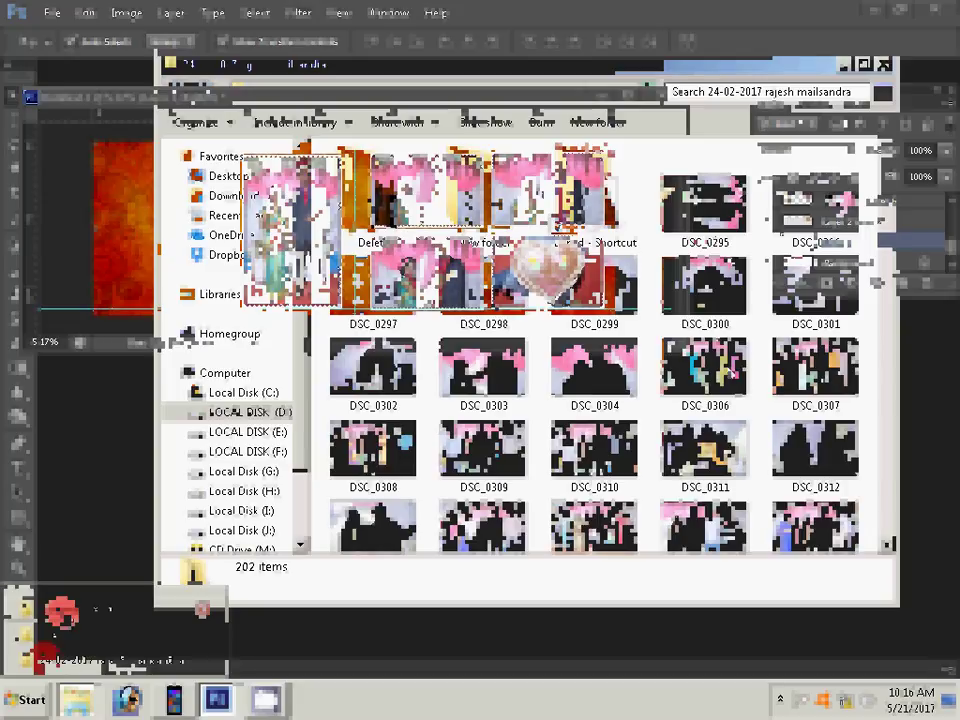
pyautogui.click(703, 205)
pyautogui.keyDown('ctrl'); pyautogui.click(815, 205); pyautogui.keyUp('ctrl')
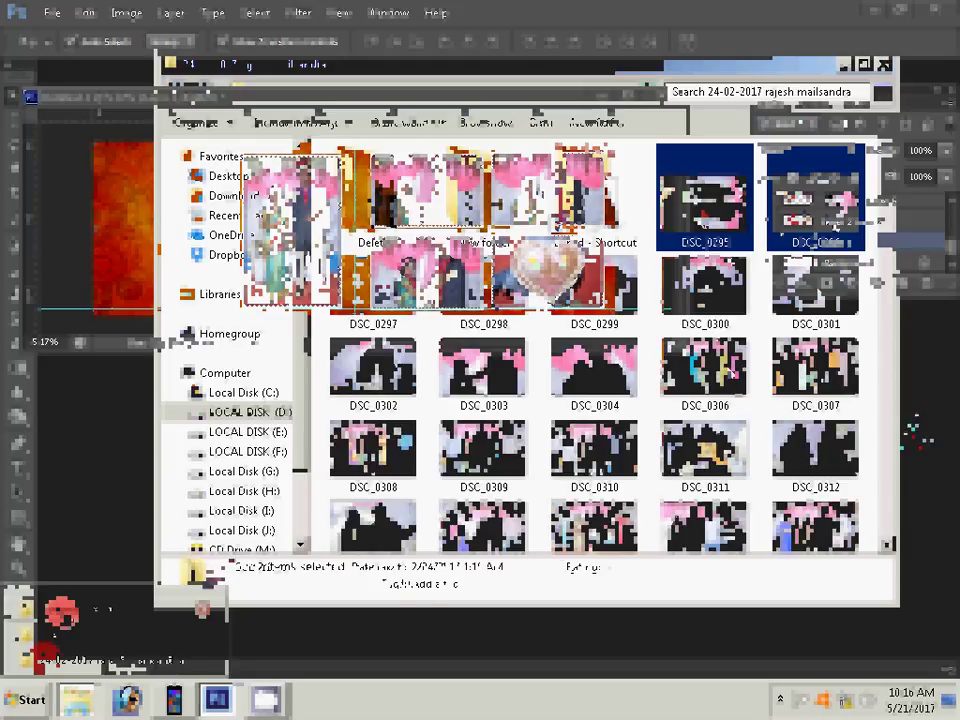
pyautogui.click(918, 425)
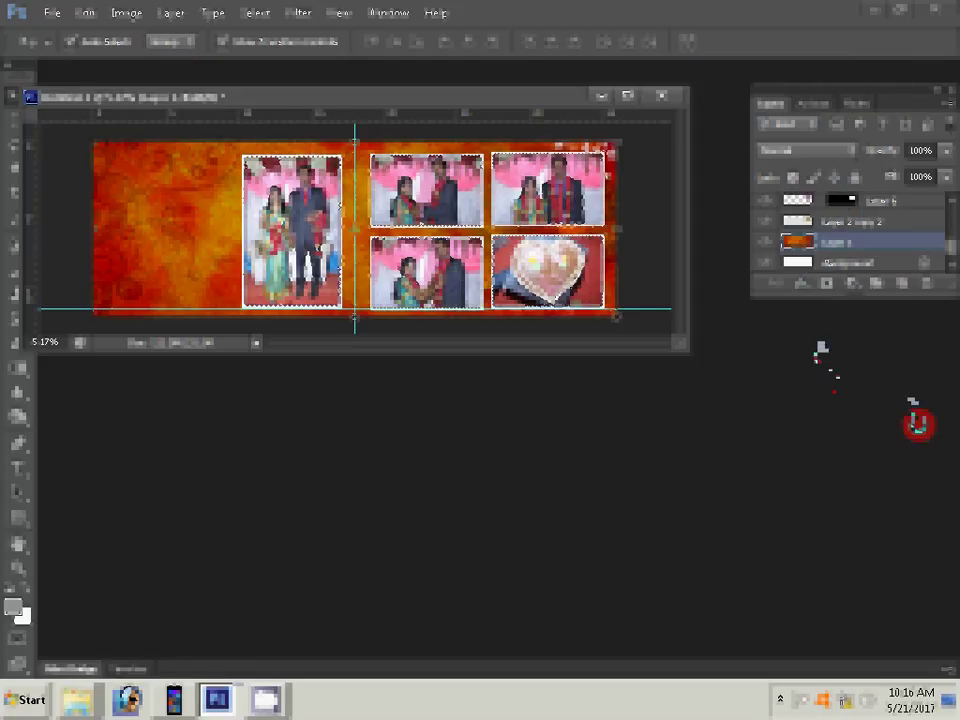
# Open the chosen photos and rotate the cake-cutting photo upright.
pyautogui.click(819, 350)
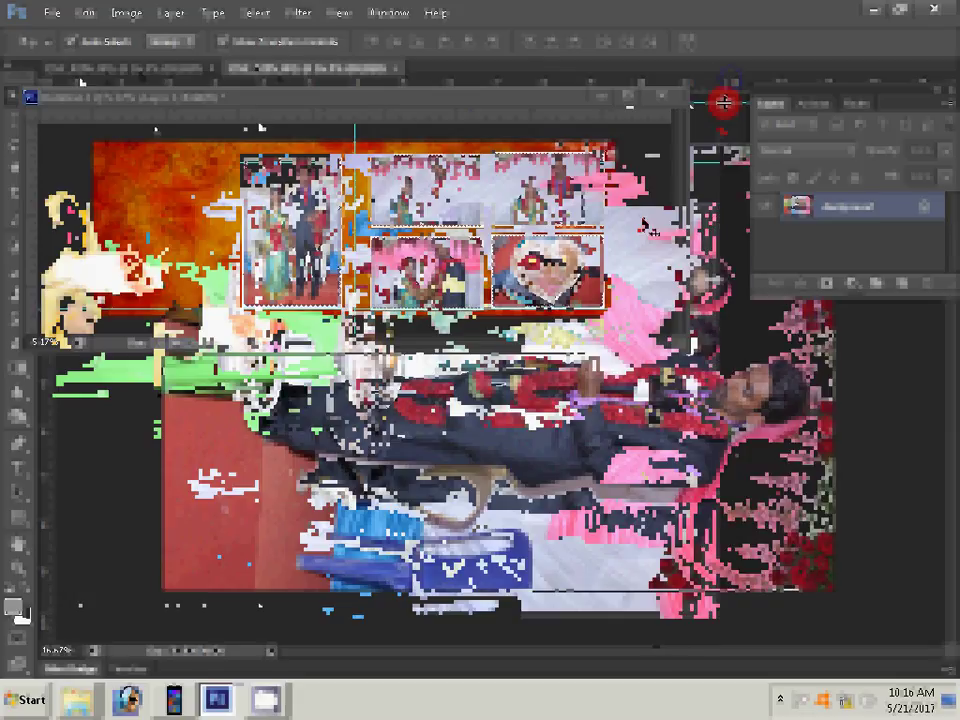
pyautogui.click(86, 13)
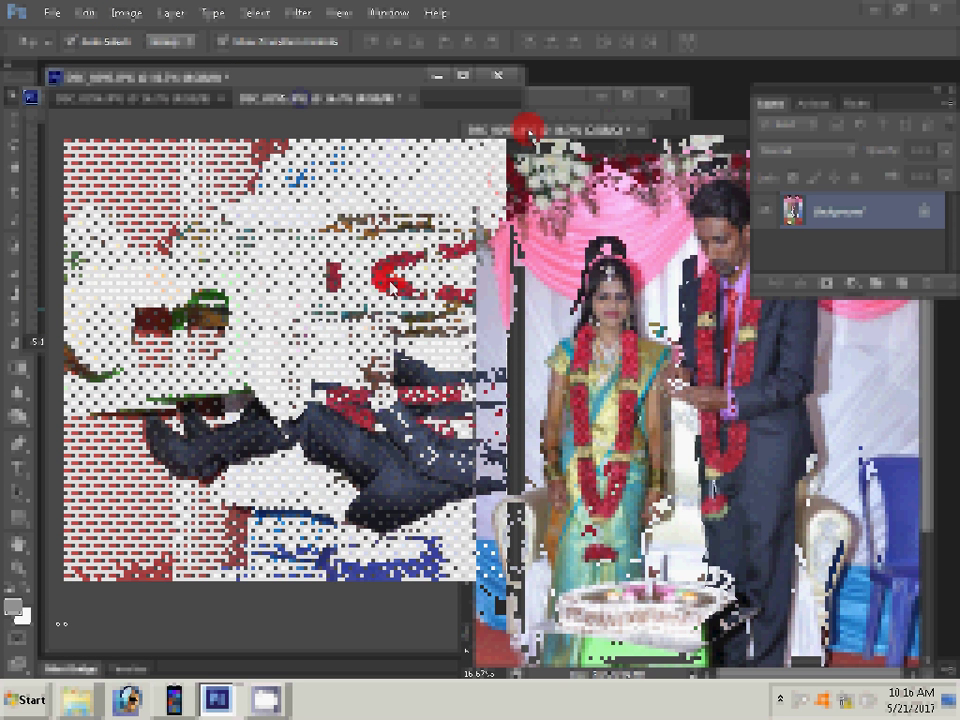
pyautogui.click(126, 13)
pyautogui.moveTo(160, 185)
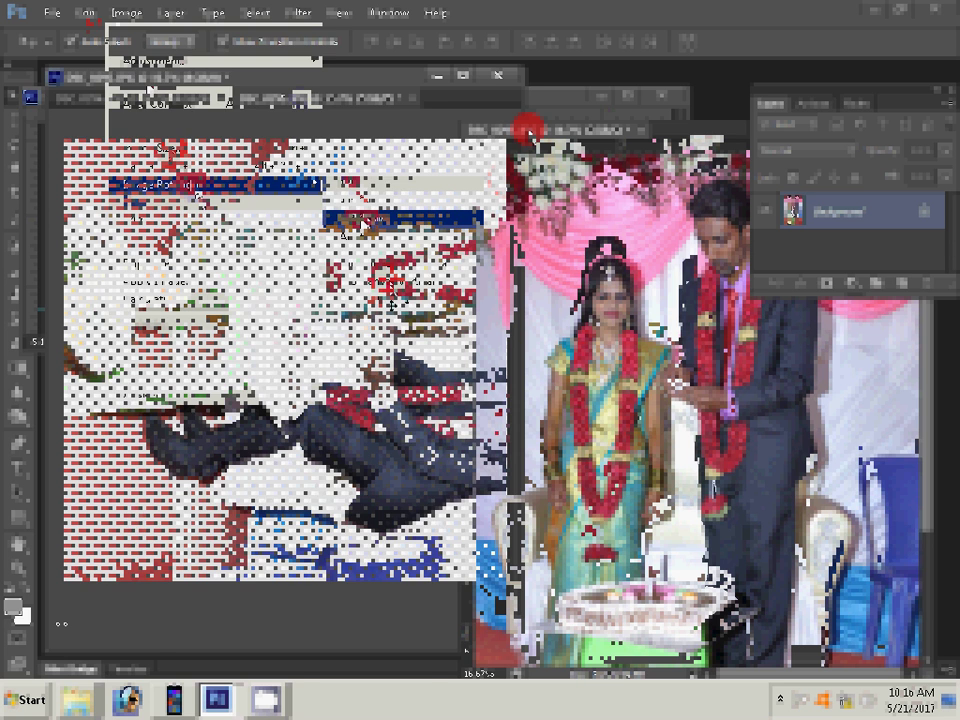
pyautogui.click(400, 217)
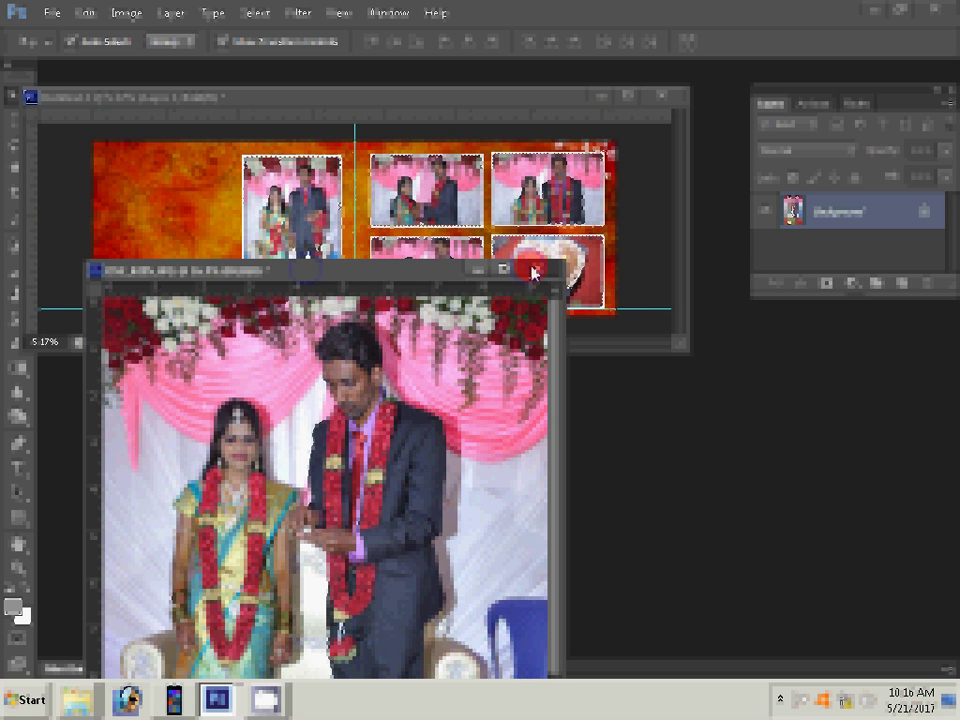
pyautogui.moveTo(330, 450); pyautogui.dragTo(617, 227)
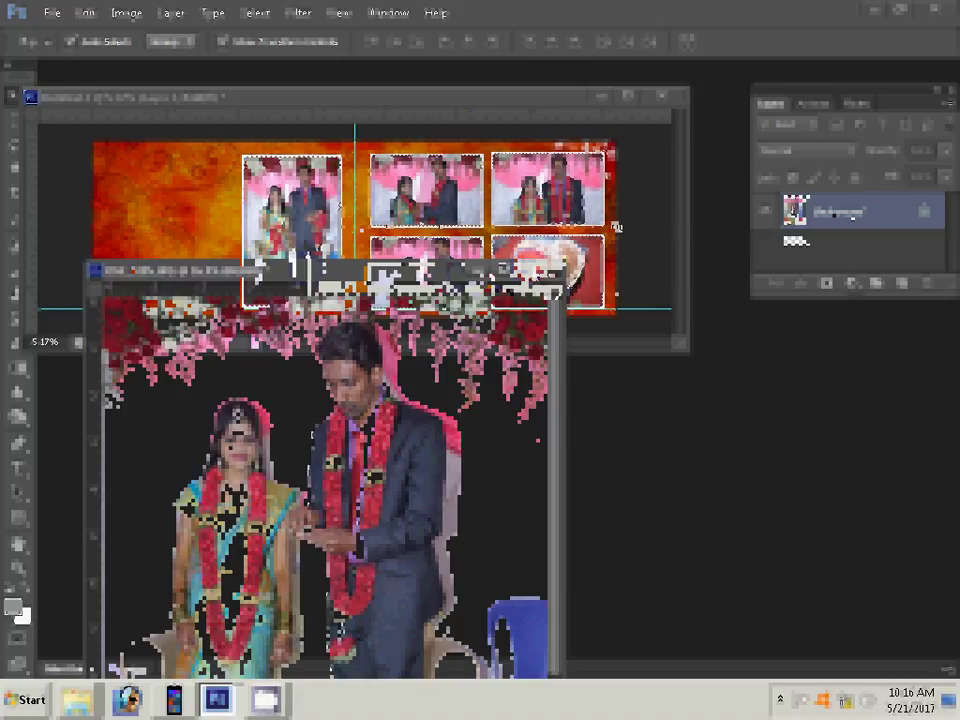
# Bring in DSC_0297, resize it to 8 inches wide, and drag it onto the left page.
pyautogui.click(60, 655)
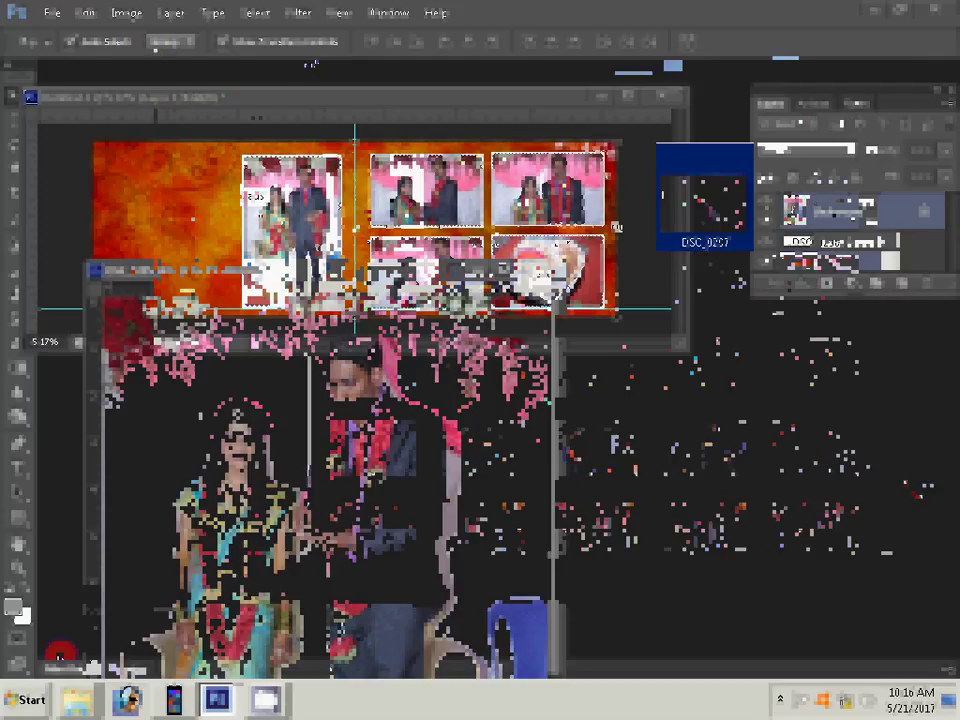
pyautogui.moveTo(705, 200); pyautogui.dragTo(573, 414)
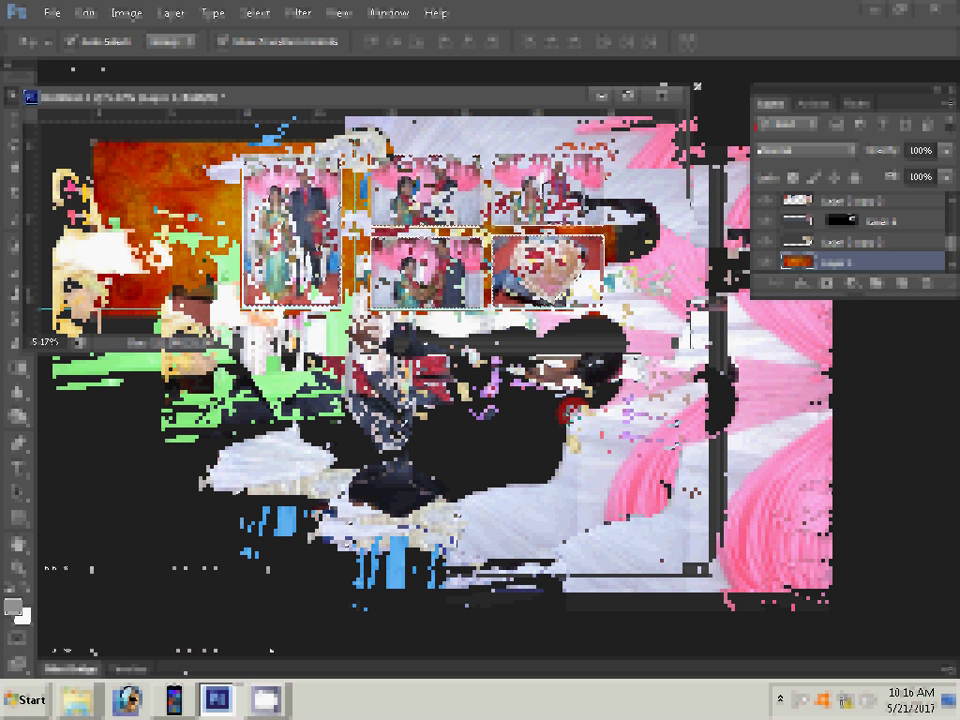
pyautogui.click(126, 13)
pyautogui.moveTo(214, 193)
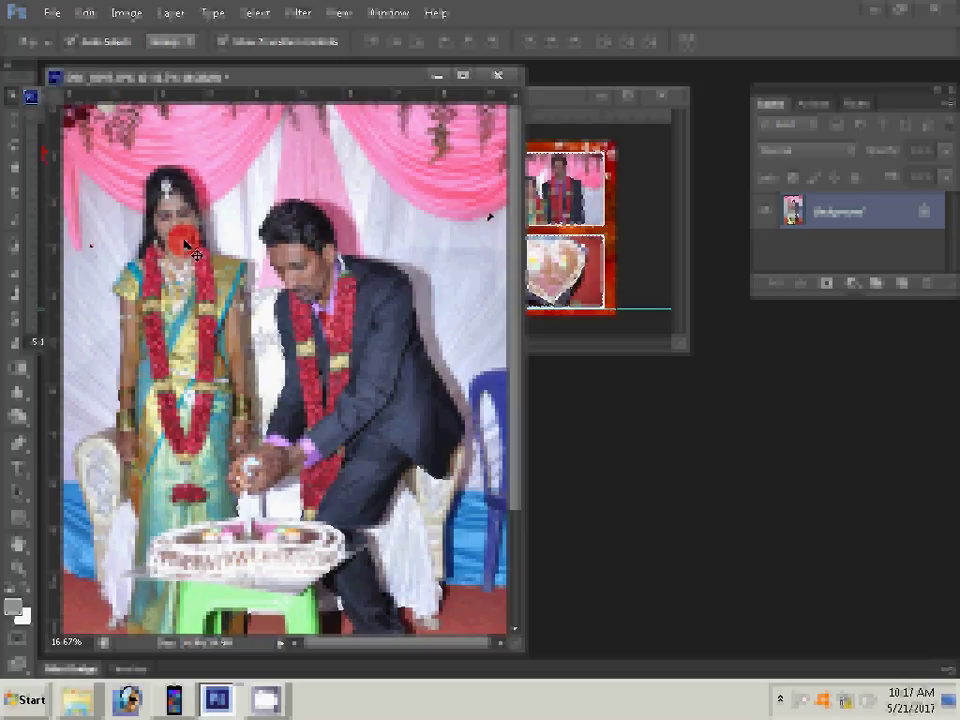
pyautogui.hotkey('ctrl', 'n')
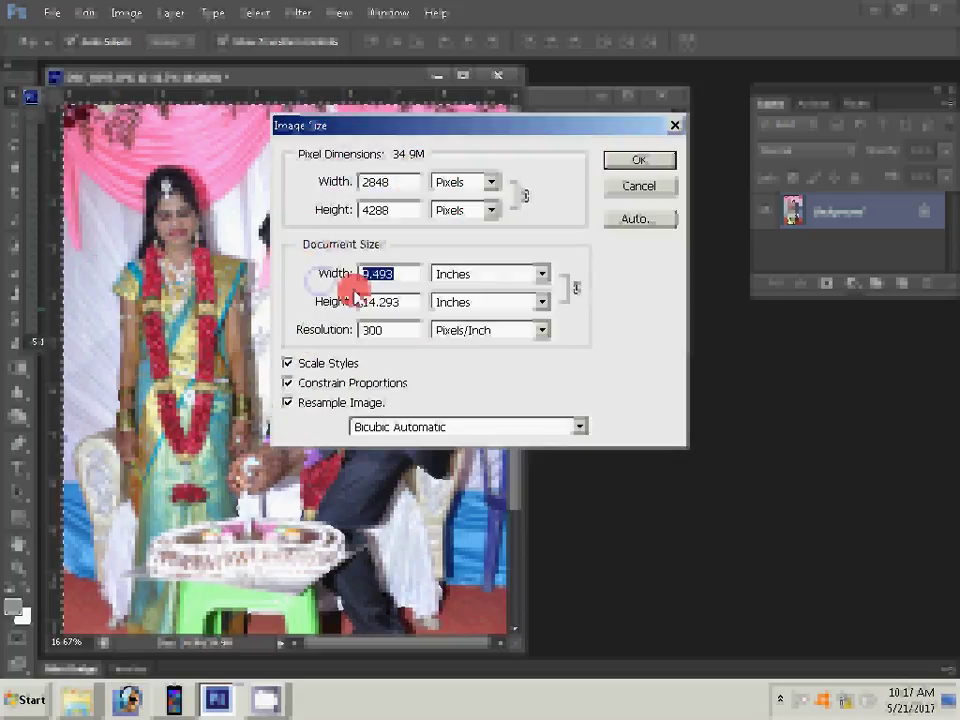
pyautogui.write('8')
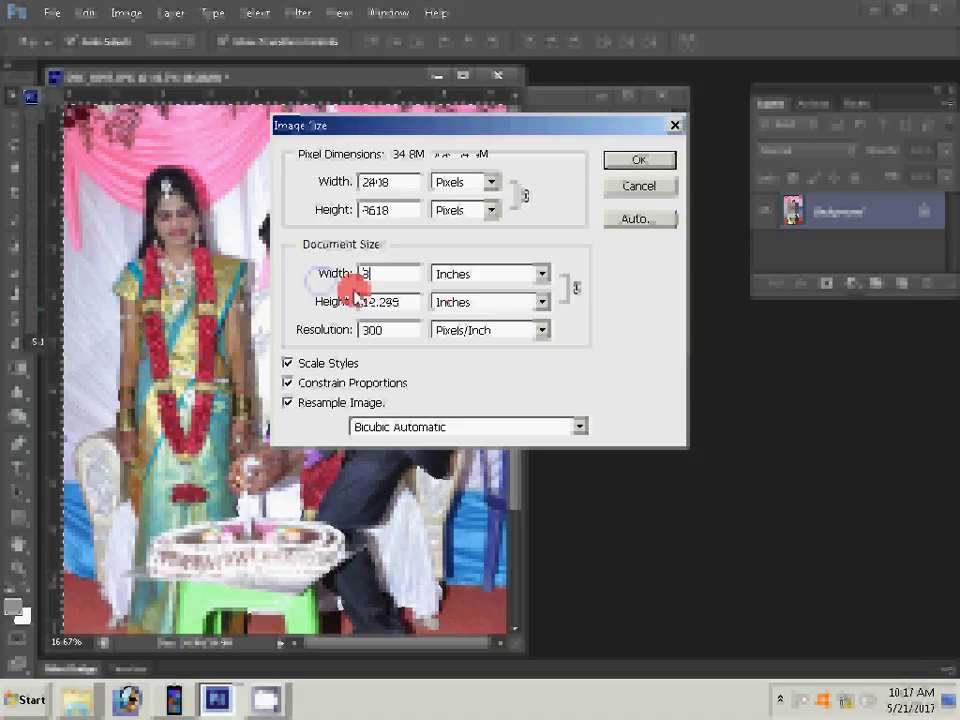
pyautogui.press('Return')
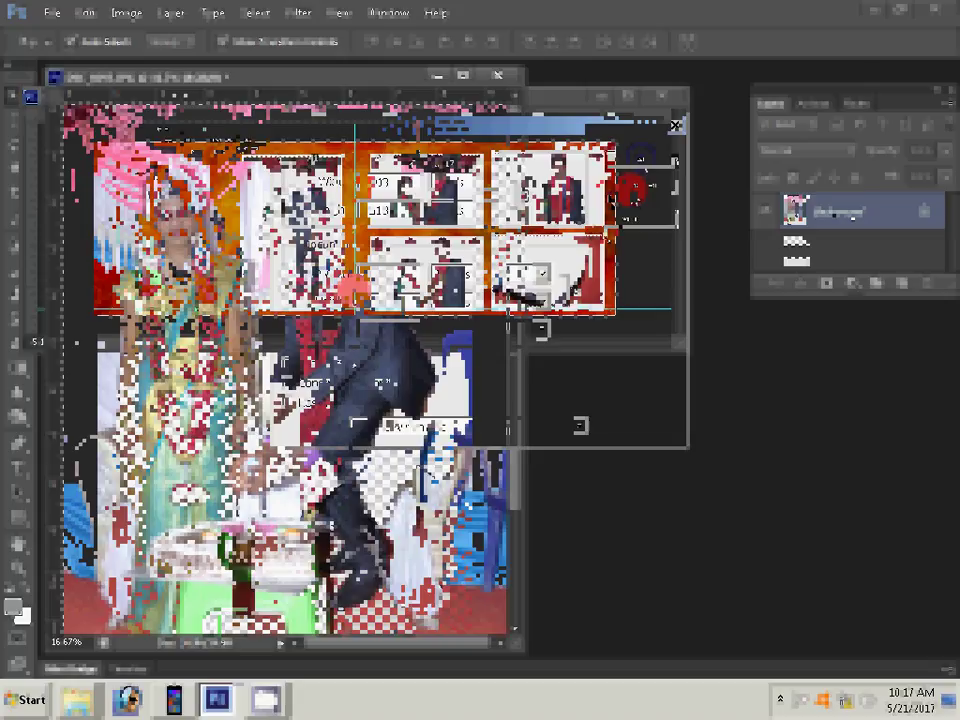
pyautogui.moveTo(112, 122); pyautogui.dragTo(148, 168)
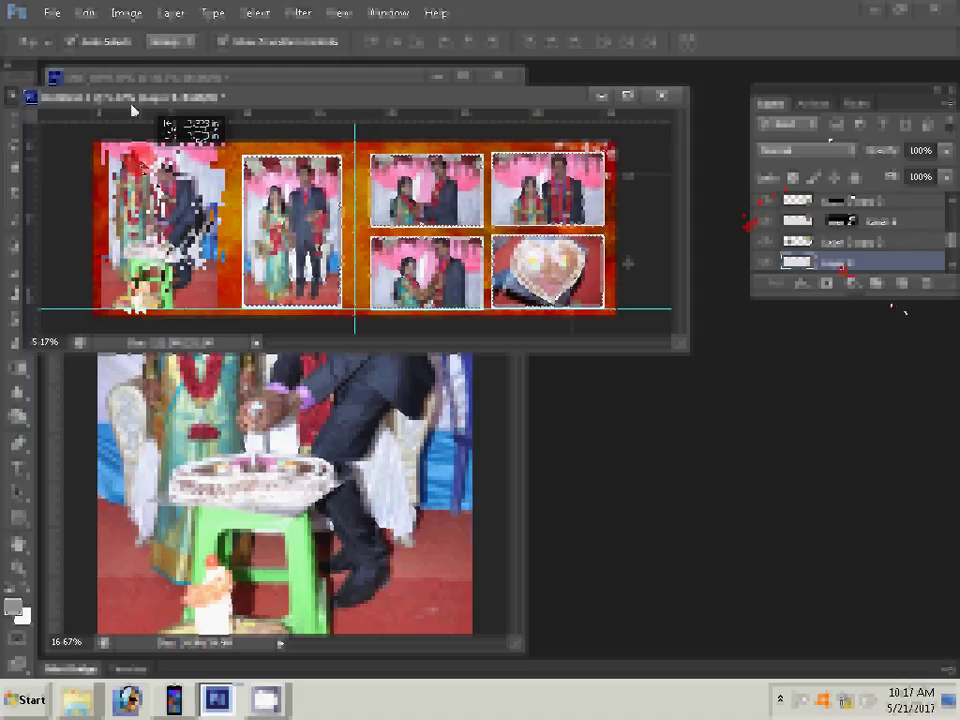
# Apply a Box Blur to the photo on the left page.
pyautogui.click(298, 12)
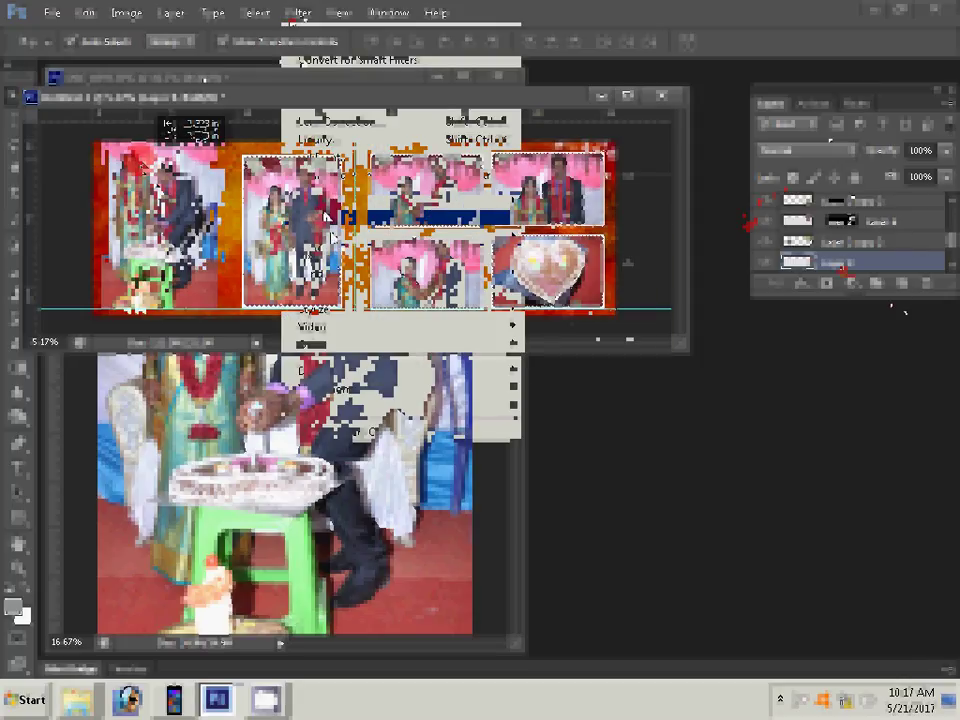
pyautogui.moveTo(340, 202)
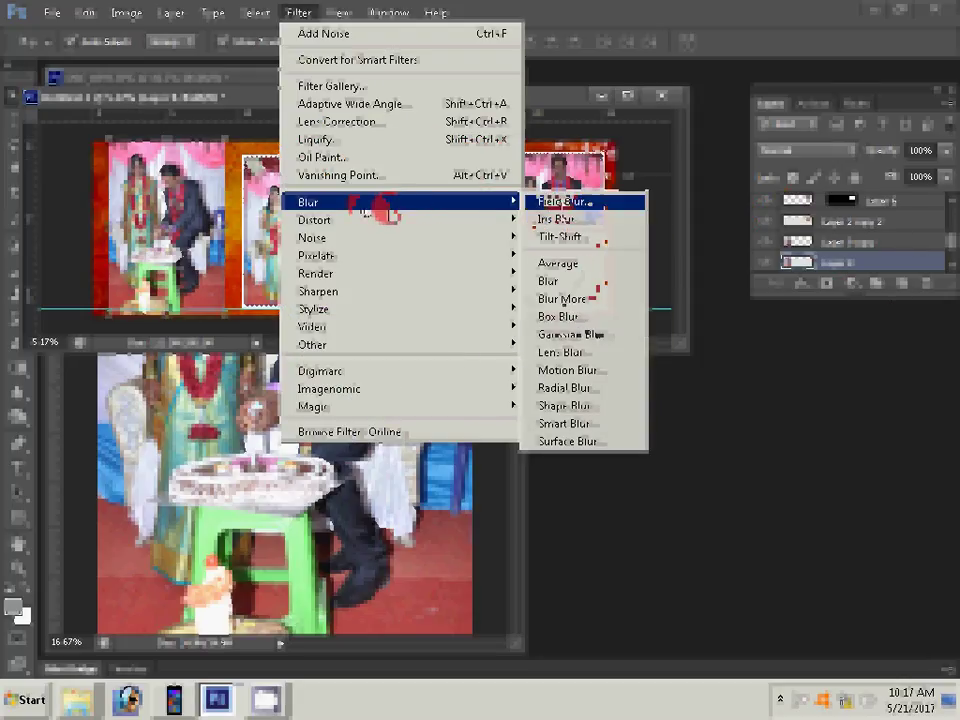
pyautogui.press('Down')
pyautogui.press('Down')
pyautogui.press('Down')
pyautogui.press('Down')
pyautogui.press('Down')
pyautogui.press('Down')
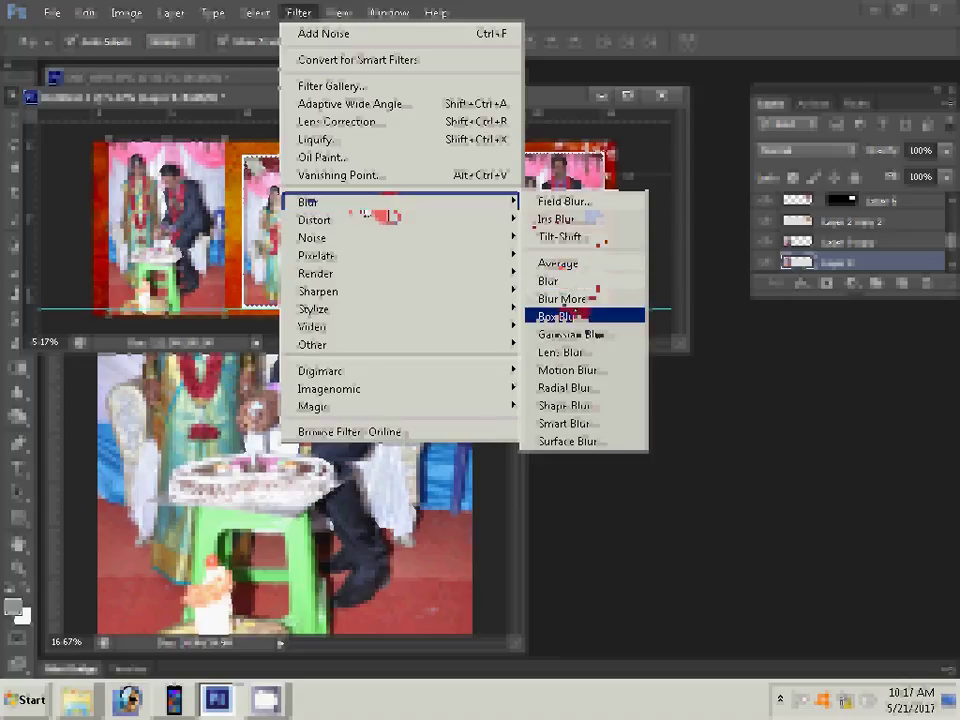
pyautogui.press('Return')
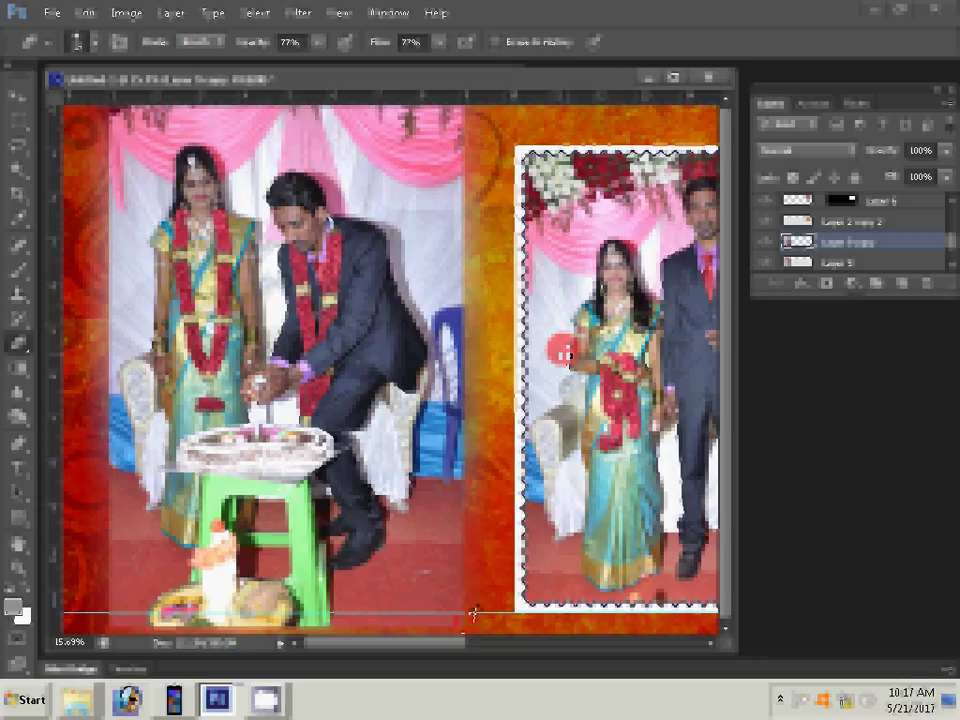
# Softly erase the photo's right edge into the orange background, then zoom out.
pyautogui.moveTo(450, 110); pyautogui.dragTo(450, 500)
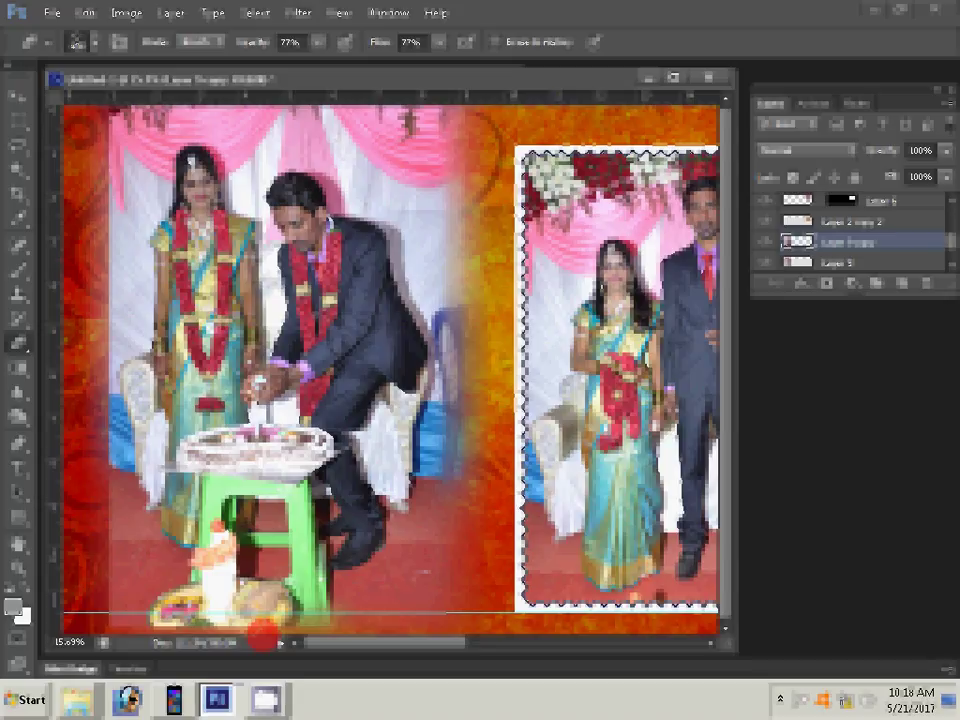
pyautogui.press('z')
pyautogui.click(327, 418)
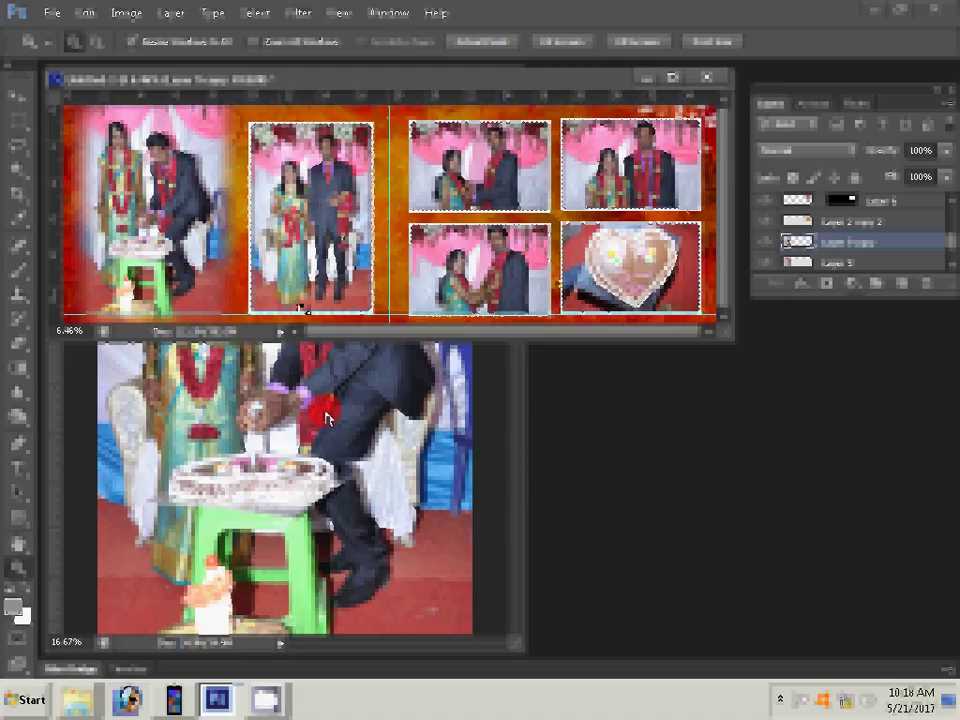
# Save the spread as 035 in Photoshop PSD format, then cancel the Open dialog.
pyautogui.hotkey('ctrl', 's')
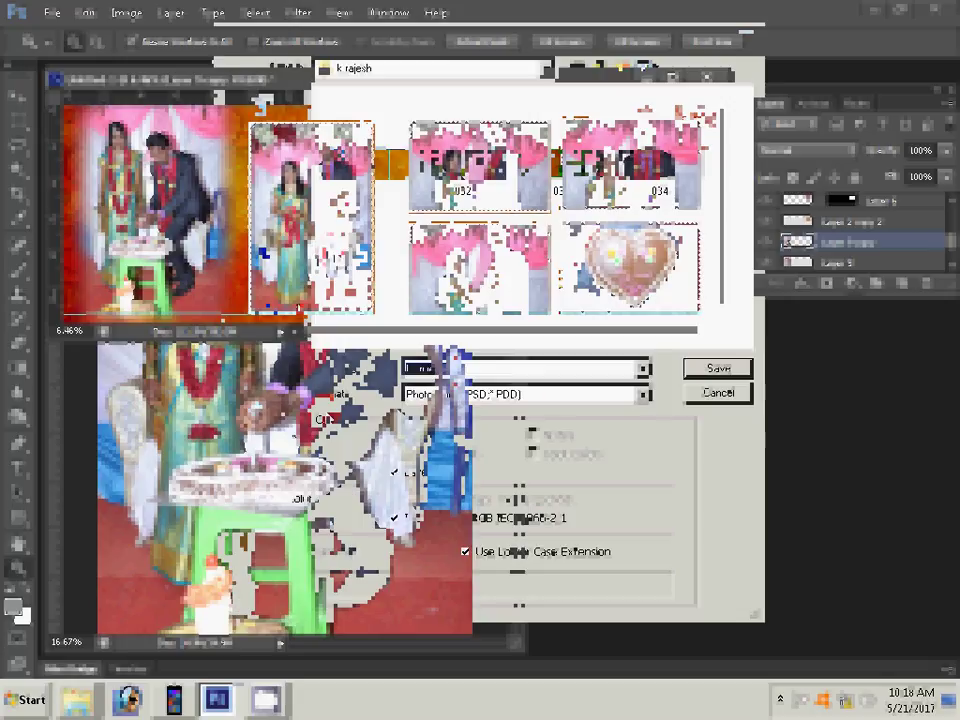
pyautogui.write('035')
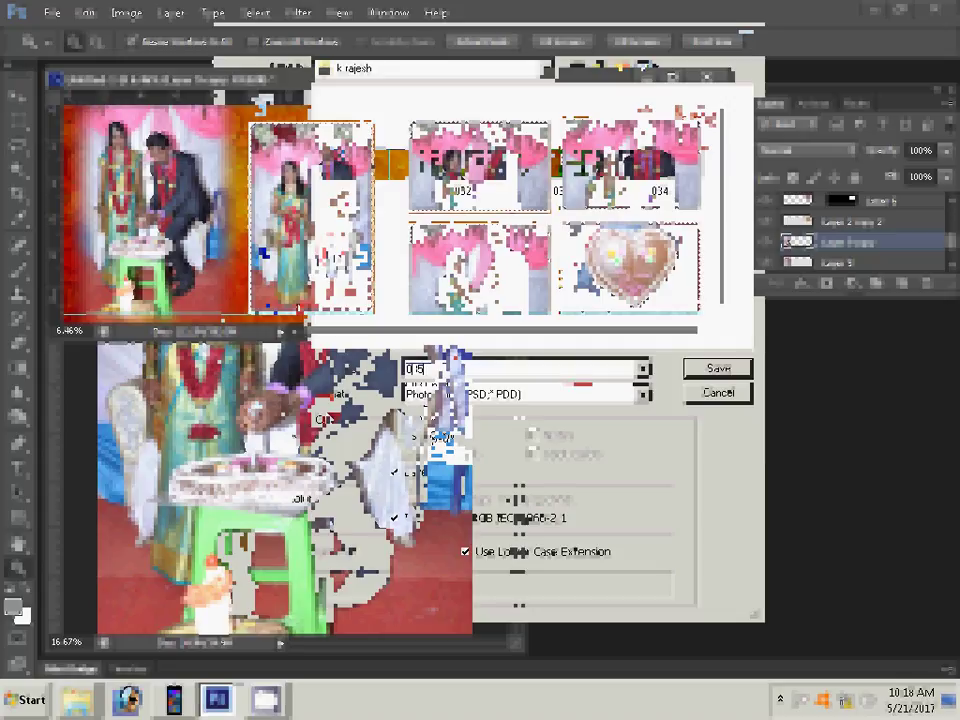
pyautogui.click(705, 370)
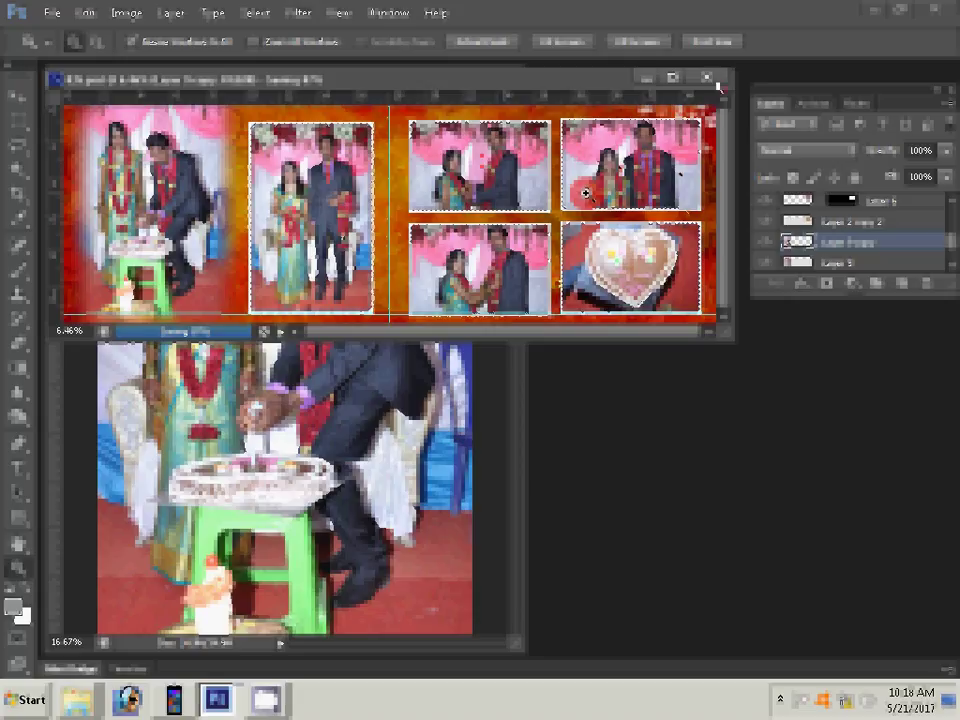
pyautogui.doubleClick(780, 458)
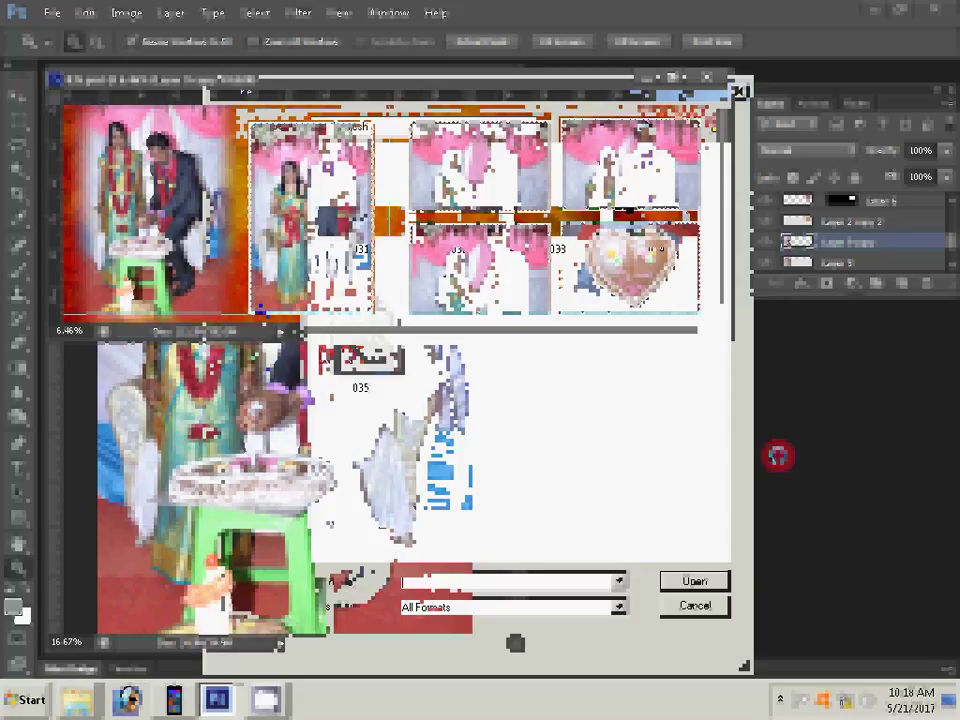
pyautogui.click(579, 527)
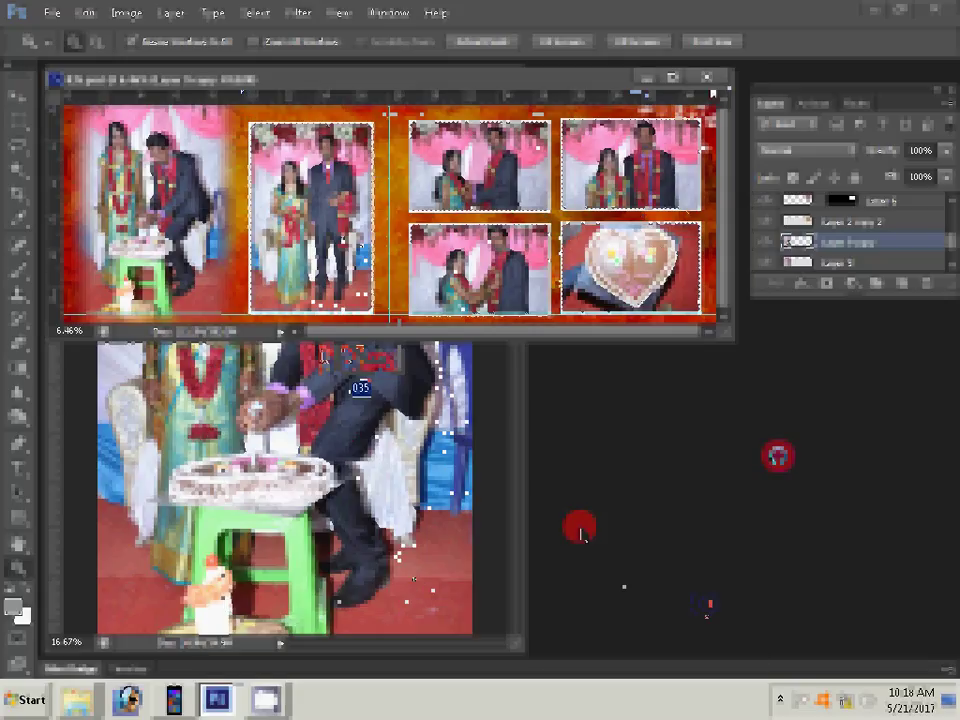